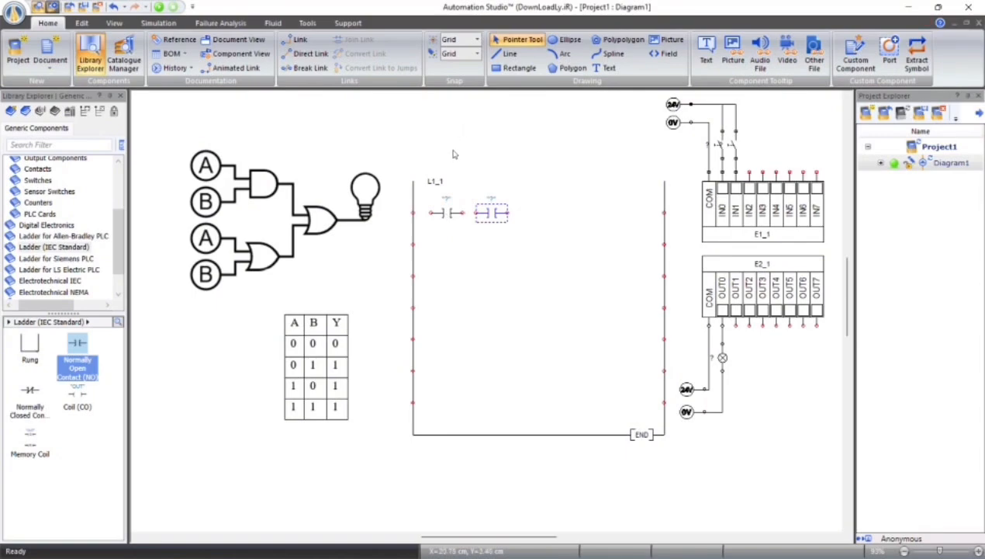
Place normally open contacts on the ladder's second and third lines, and an OUT coil at the end of the first line
{"action": "left_click", "coordinate": [455, 154]}
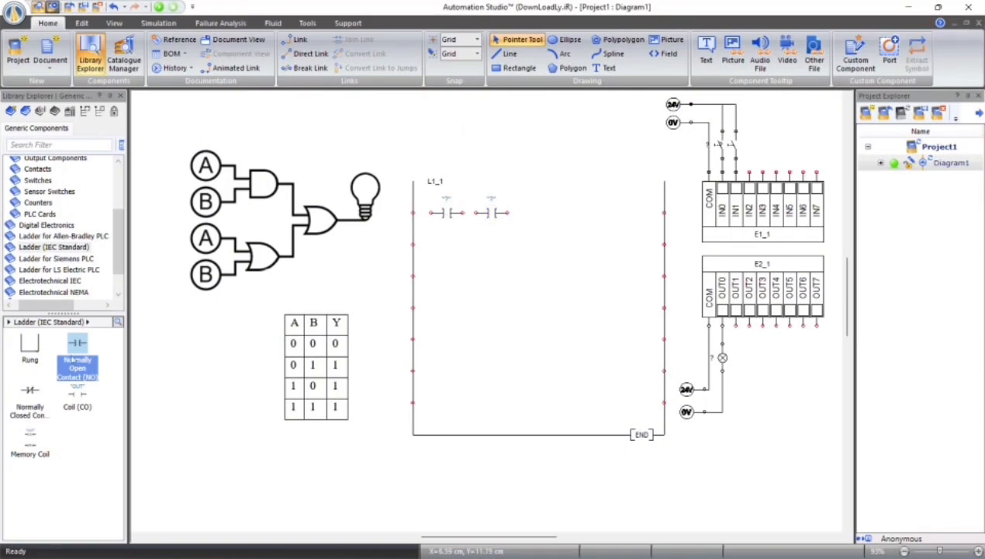
{"action": "left_click_drag", "start_coordinate": [76, 358], "coordinate": [450, 245]}
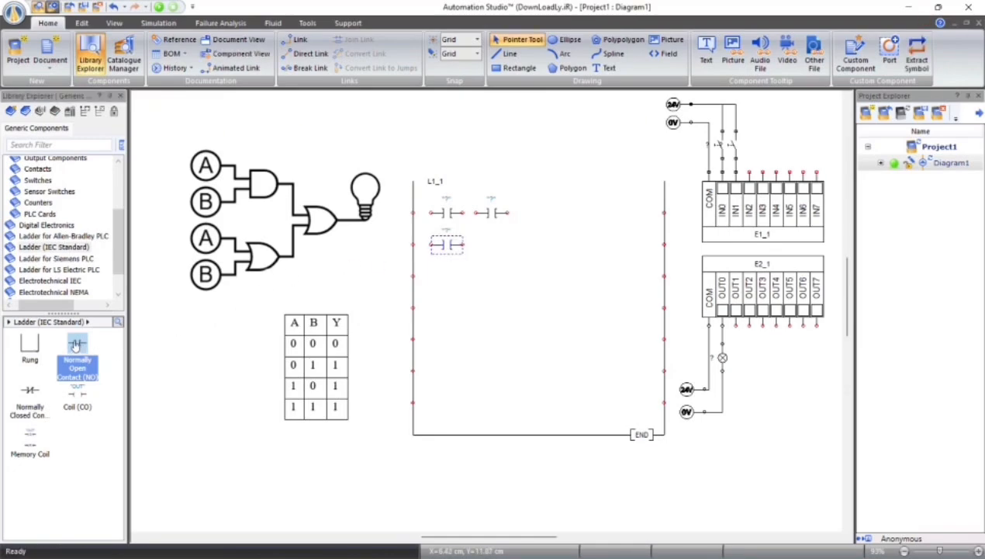
{"action": "left_click_drag", "start_coordinate": [78, 346], "coordinate": [447, 276]}
{"action": "left_click", "coordinate": [554, 325]}
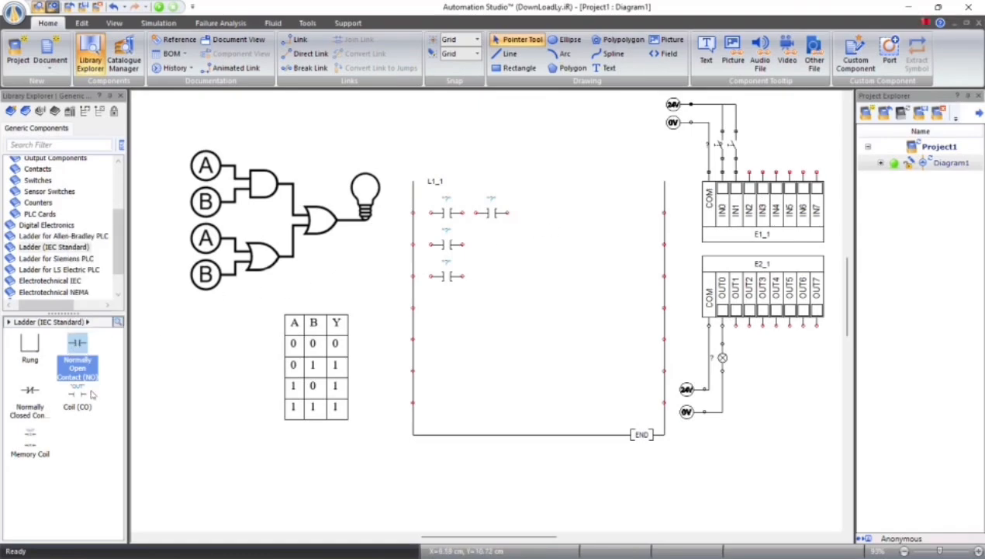
{"action": "left_click_drag", "start_coordinate": [91, 394], "coordinate": [637, 213]}
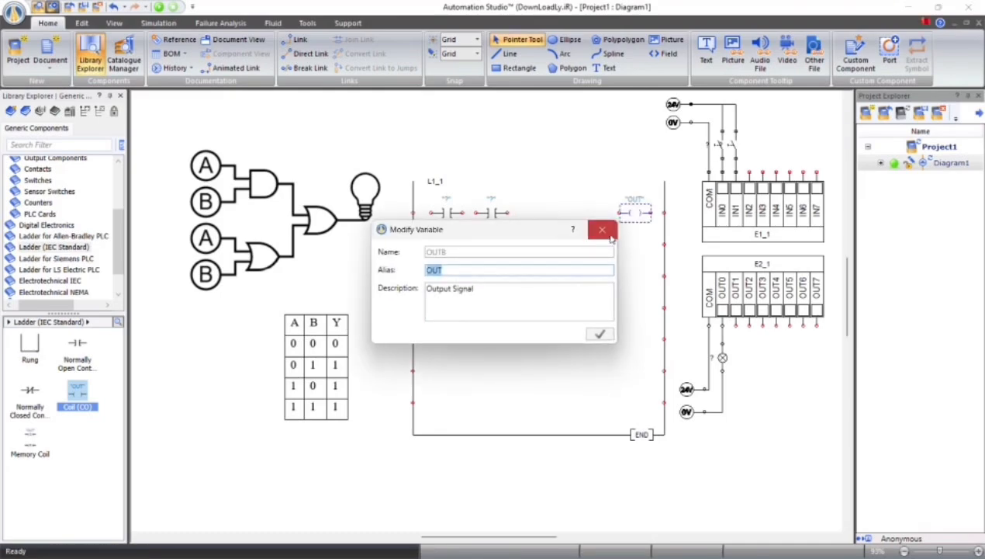
{"action": "left_click", "coordinate": [603, 230]}
Wire the first line's two contacts in series and the lower two in parallel, connecting both branches between the left rail and the coil
{"action": "left_click", "coordinate": [433, 211]}
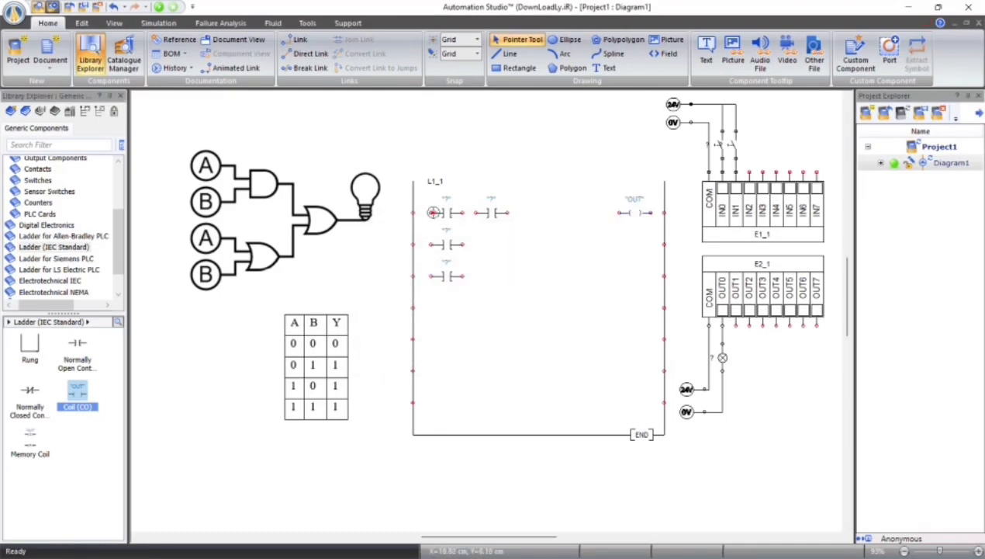
{"action": "left_click_drag", "start_coordinate": [432, 211], "coordinate": [476, 212]}
{"action": "left_click_drag", "start_coordinate": [413, 244], "coordinate": [621, 213]}
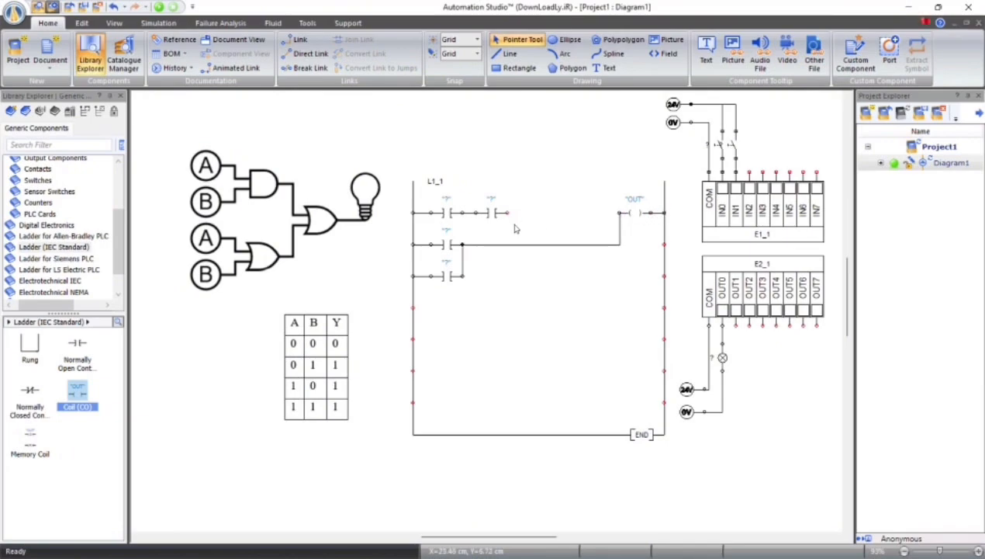
{"action": "left_click_drag", "start_coordinate": [506, 213], "coordinate": [621, 212]}
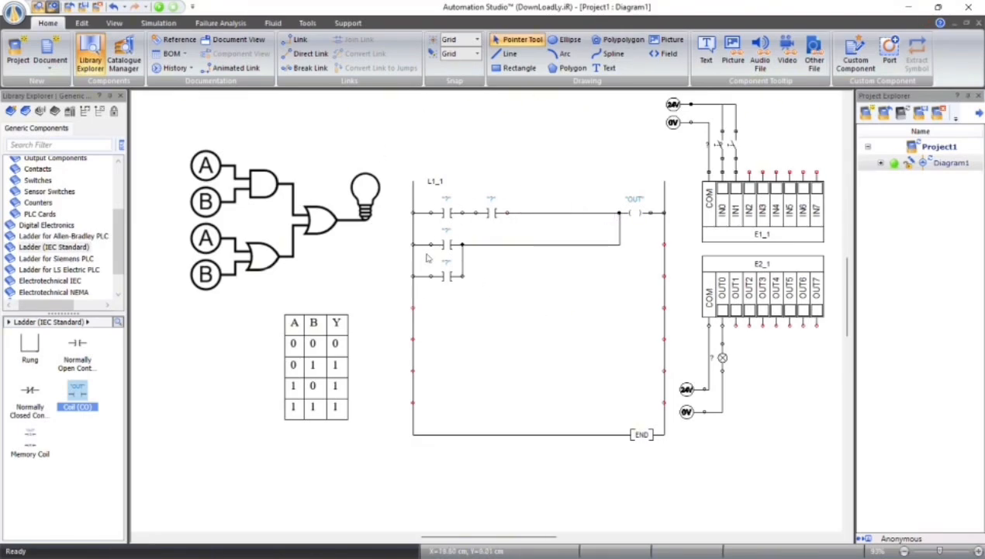
Assign input variables IN0 and IN1 to the first and second contacts on the first ladder line
{"action": "double_click", "coordinate": [447, 214]}
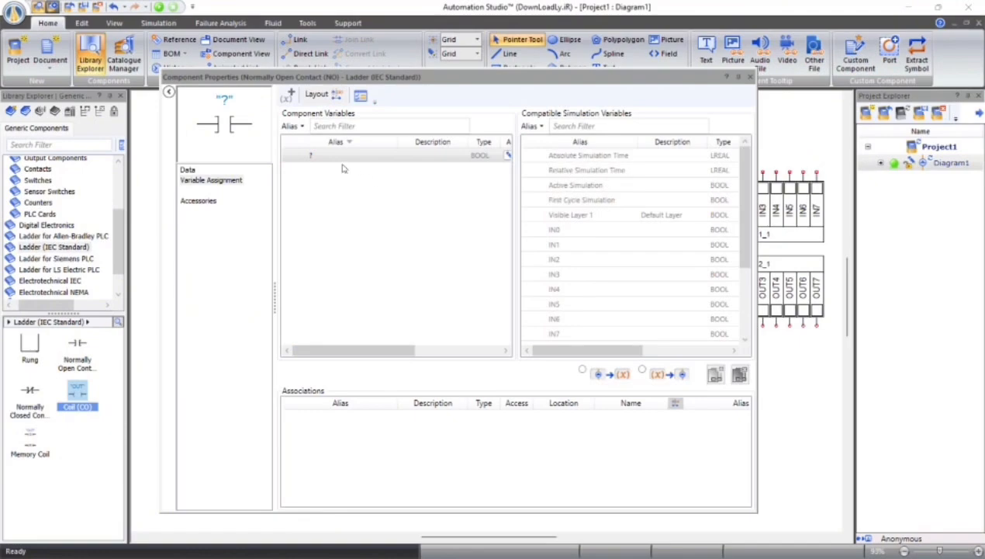
{"action": "double_click", "coordinate": [564, 229]}
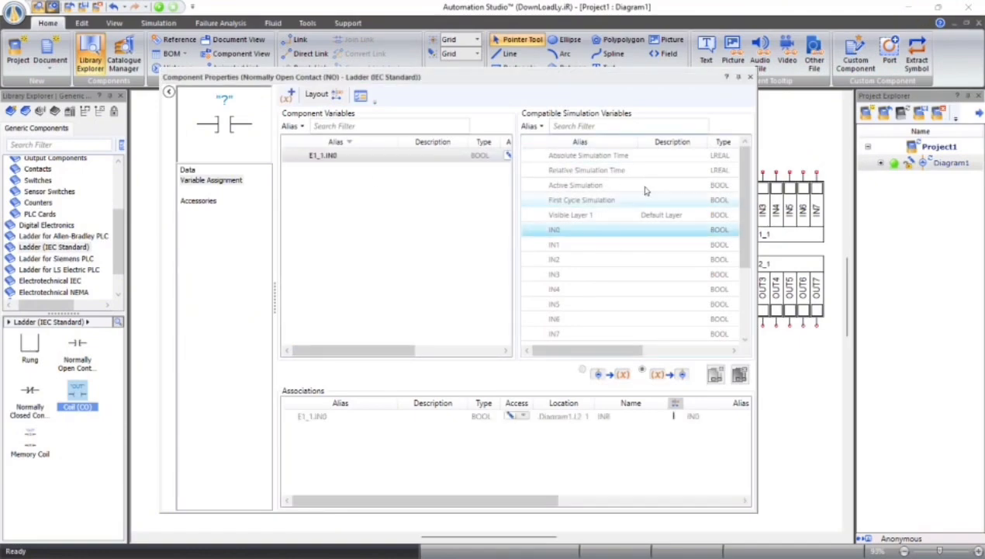
{"action": "left_click", "coordinate": [750, 77]}
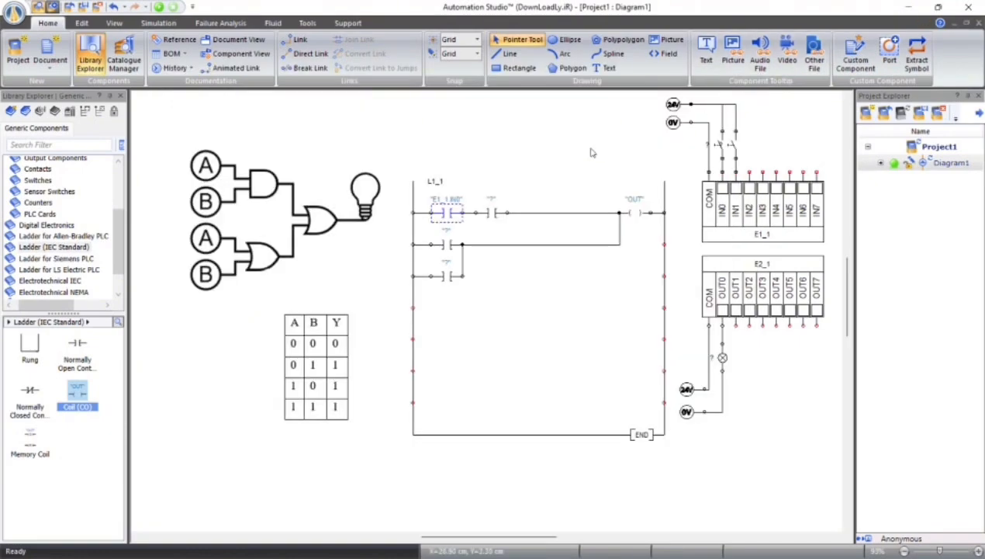
{"action": "double_click", "coordinate": [488, 211]}
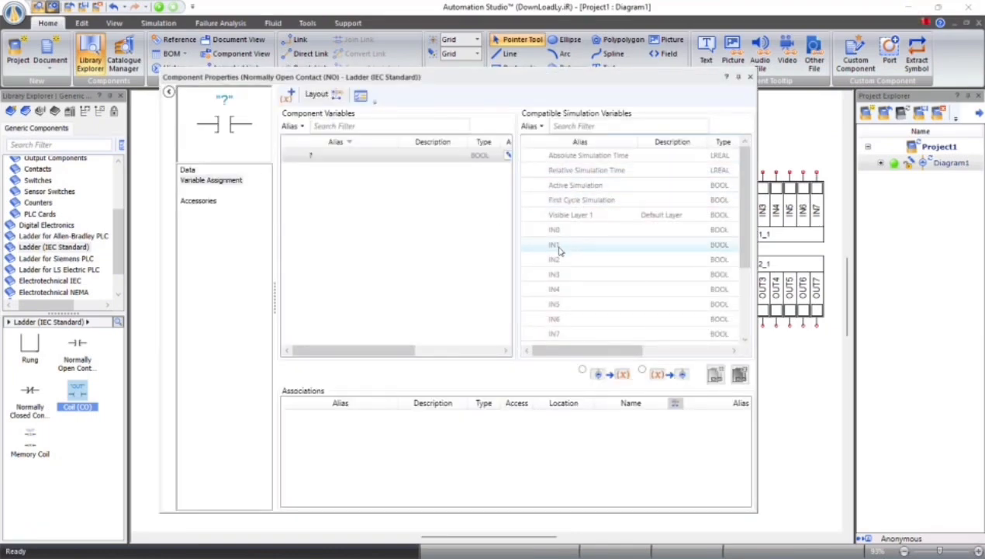
{"action": "double_click", "coordinate": [554, 245]}
{"action": "left_click", "coordinate": [751, 78]}
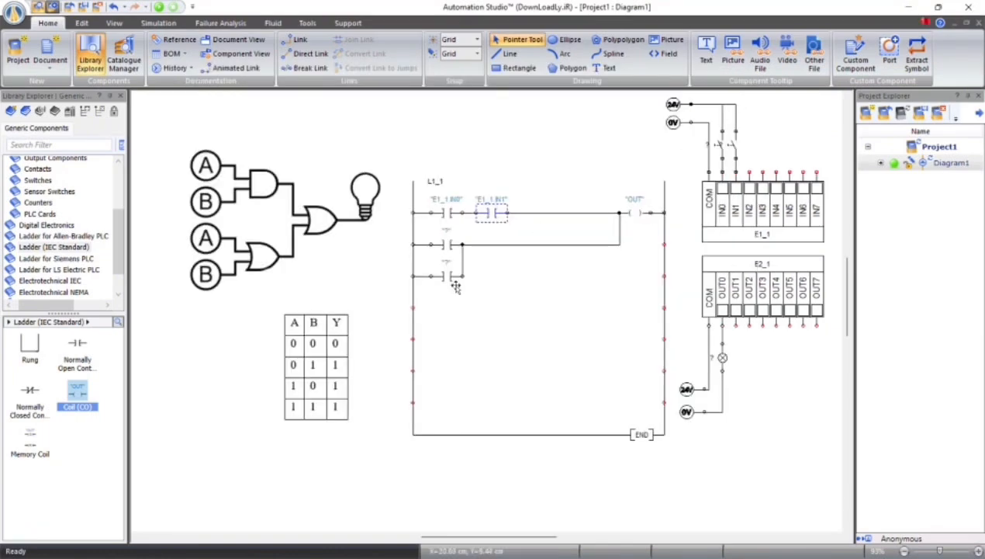
Assign IN0 to the contact on the second ladder line and IN1 to the contact on the third
{"action": "double_click", "coordinate": [436, 244]}
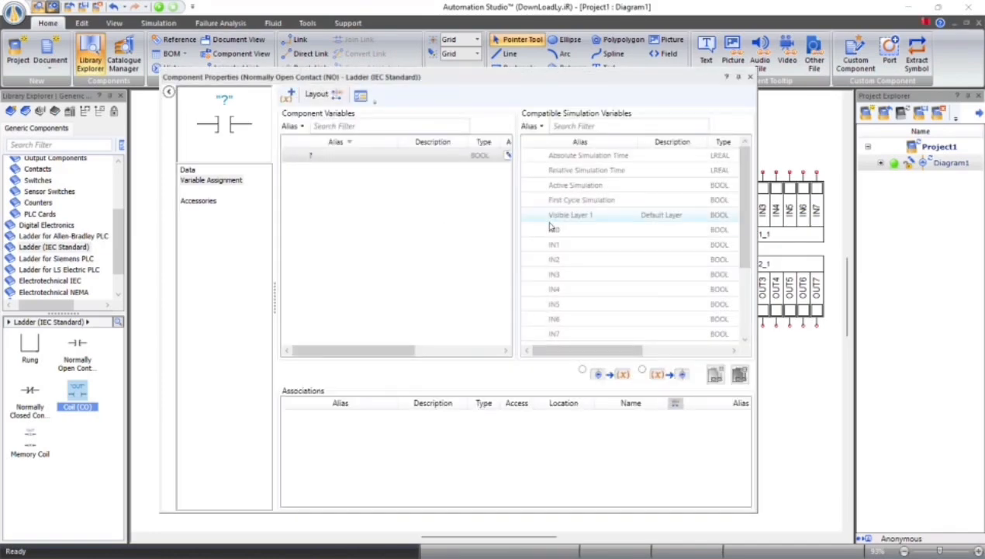
{"action": "double_click", "coordinate": [554, 229]}
{"action": "left_click", "coordinate": [750, 78]}
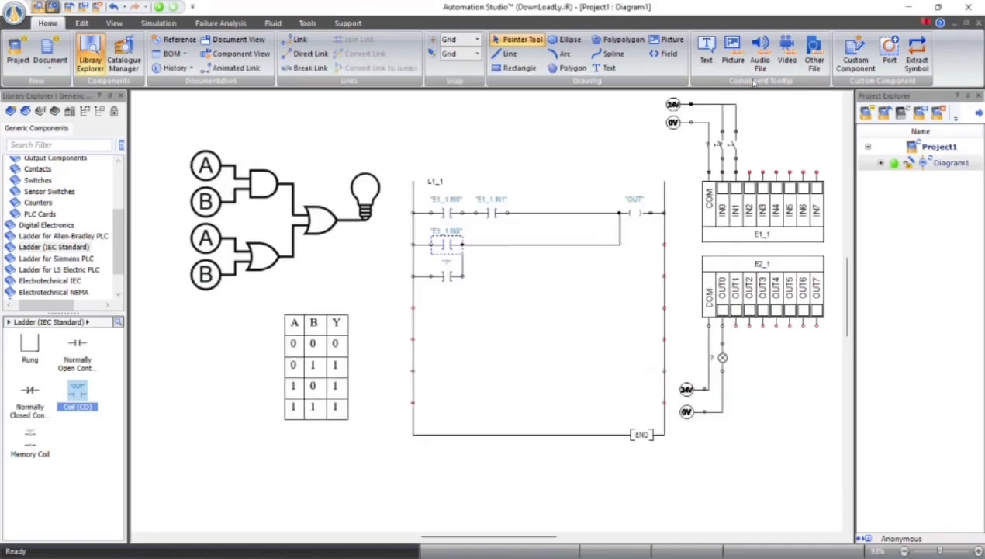
{"action": "double_click", "coordinate": [448, 277]}
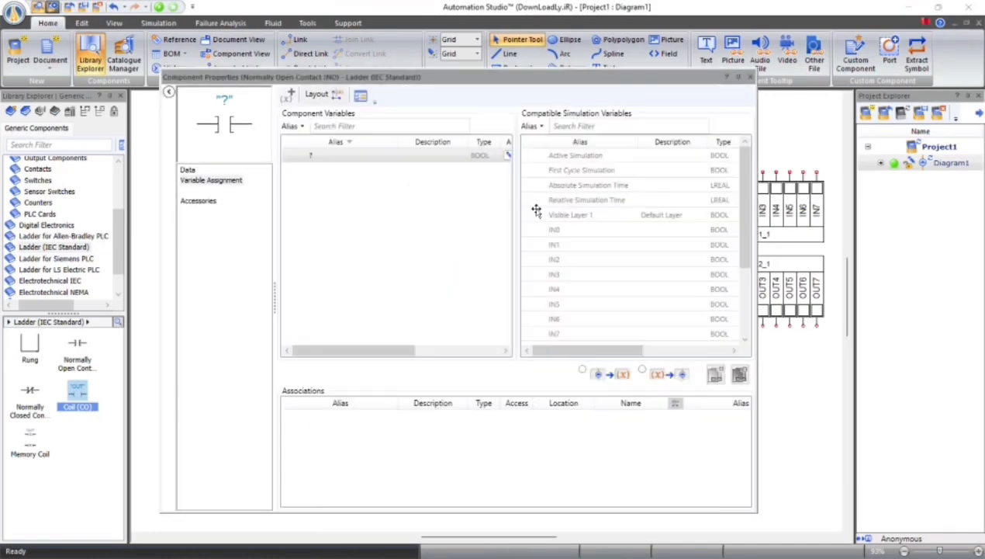
{"action": "double_click", "coordinate": [553, 245]}
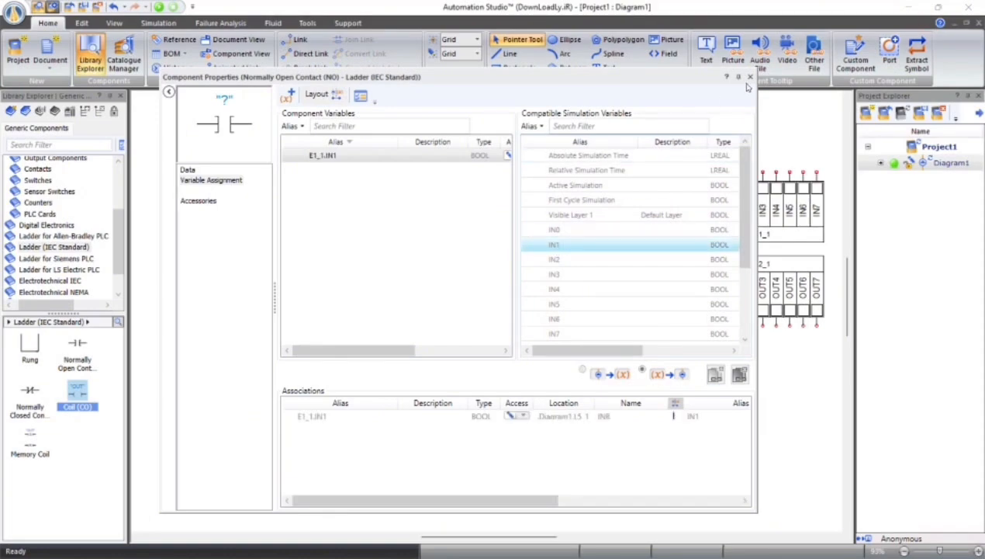
{"action": "left_click", "coordinate": [750, 78]}
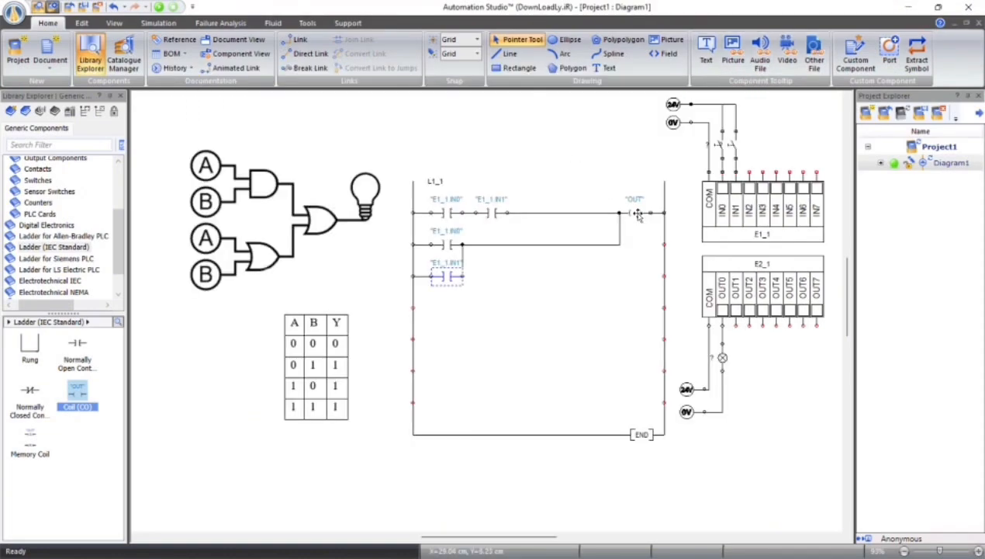
Link the ladder's output coil to the PLC output variable OUT0
{"action": "double_click", "coordinate": [637, 213]}
{"action": "double_click", "coordinate": [560, 171]}
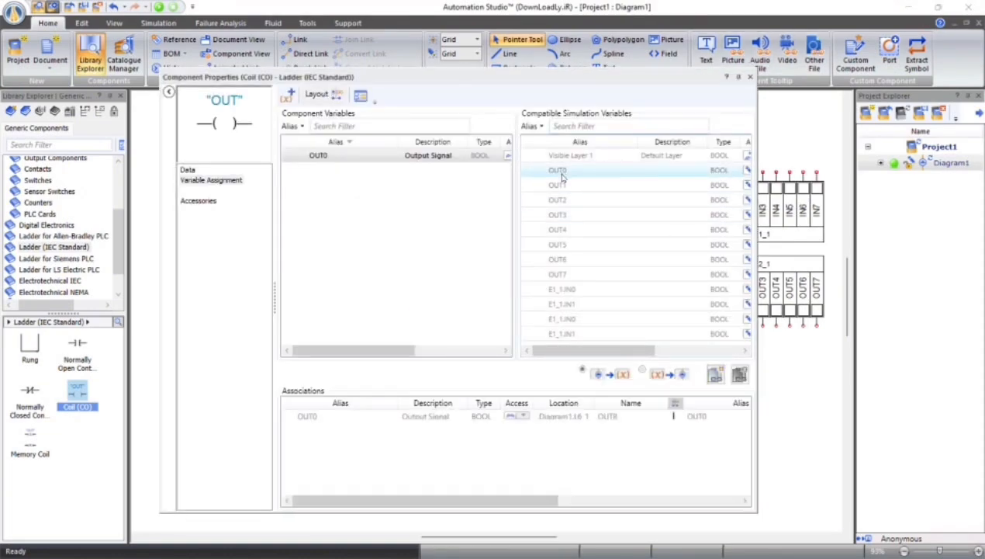
{"action": "left_click", "coordinate": [751, 78]}
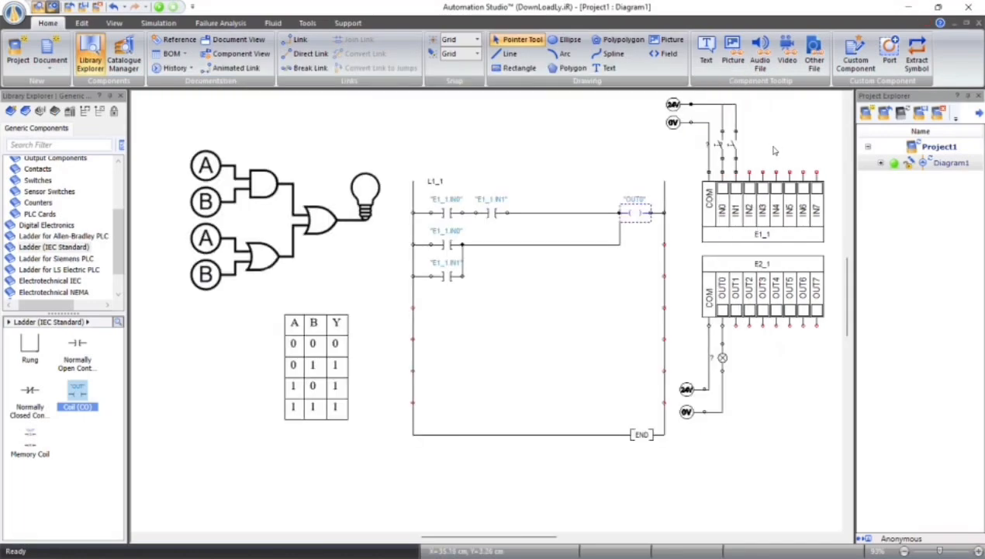
{"action": "left_click", "coordinate": [563, 323]}
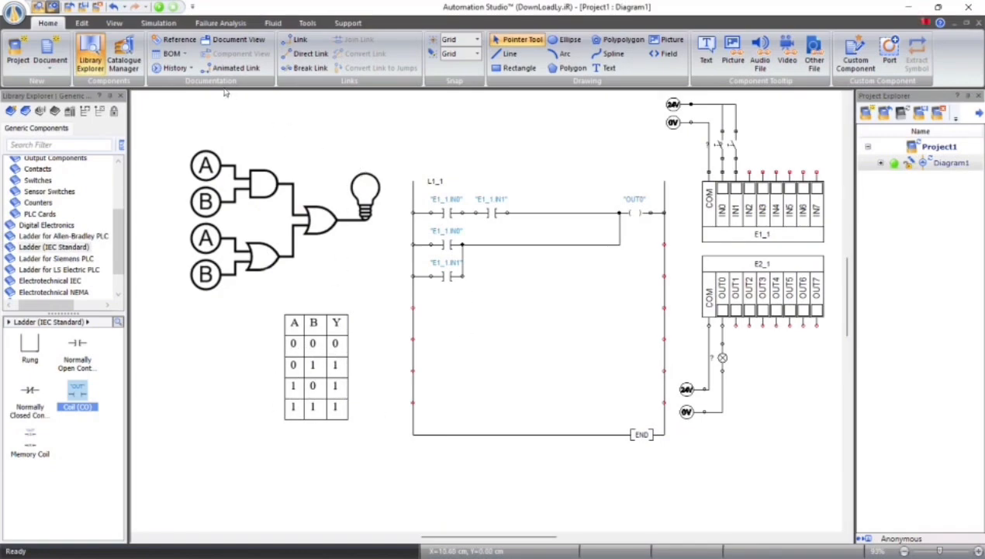
Run the simulation and toggle the switches on IN0 and IN1 to test the lamp against the truth table
{"action": "left_click", "coordinate": [159, 7]}
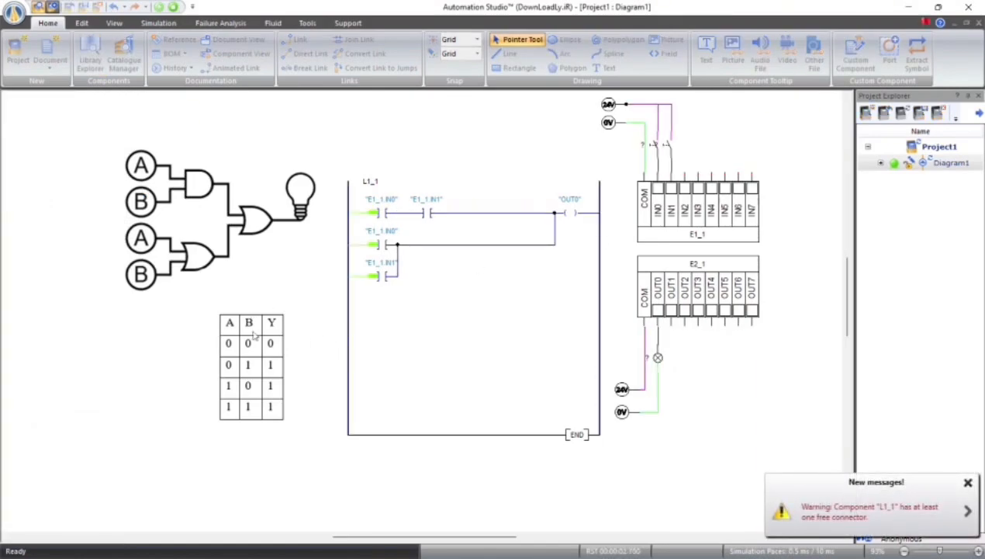
{"action": "left_click", "coordinate": [668, 146]}
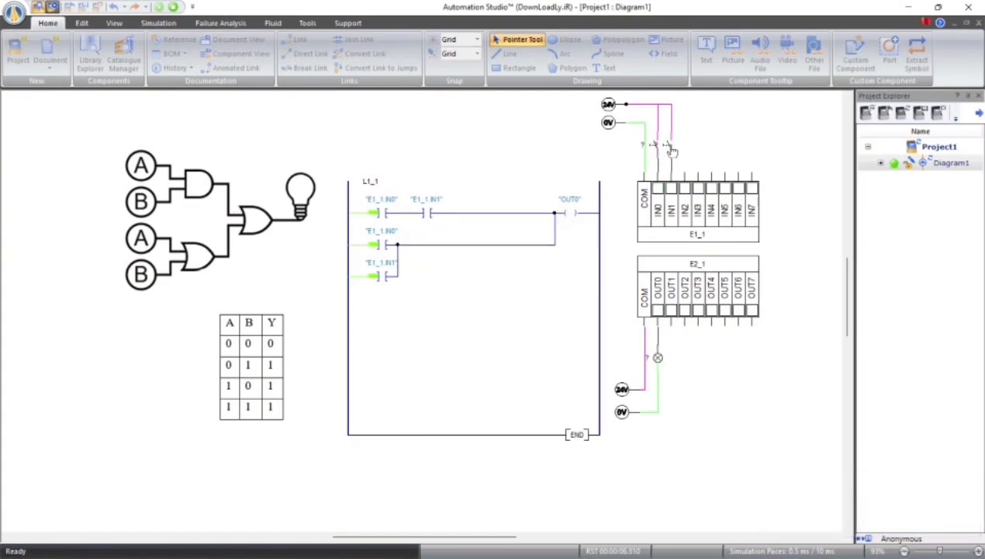
{"action": "left_click", "coordinate": [666, 146]}
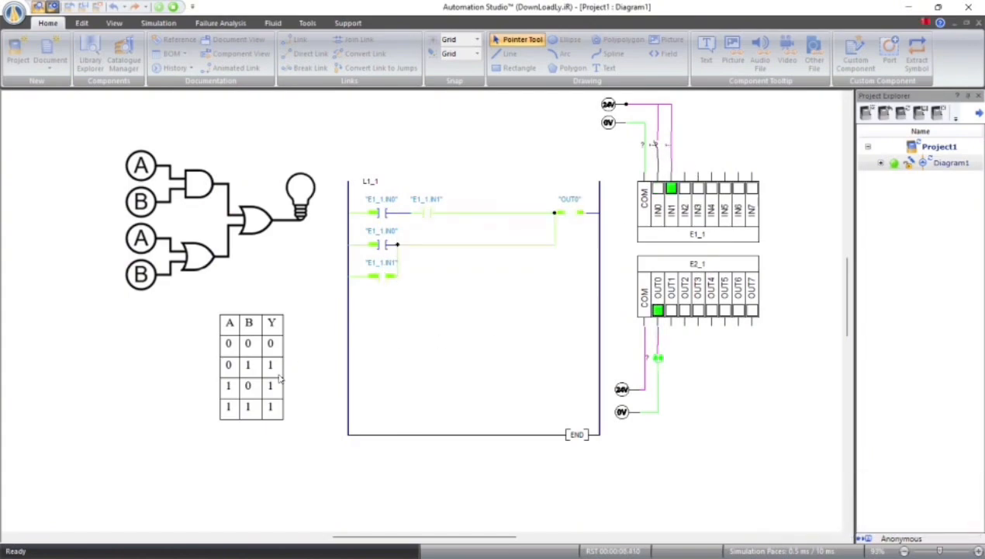
{"action": "left_click", "coordinate": [657, 146]}
{"action": "left_click", "coordinate": [658, 147]}
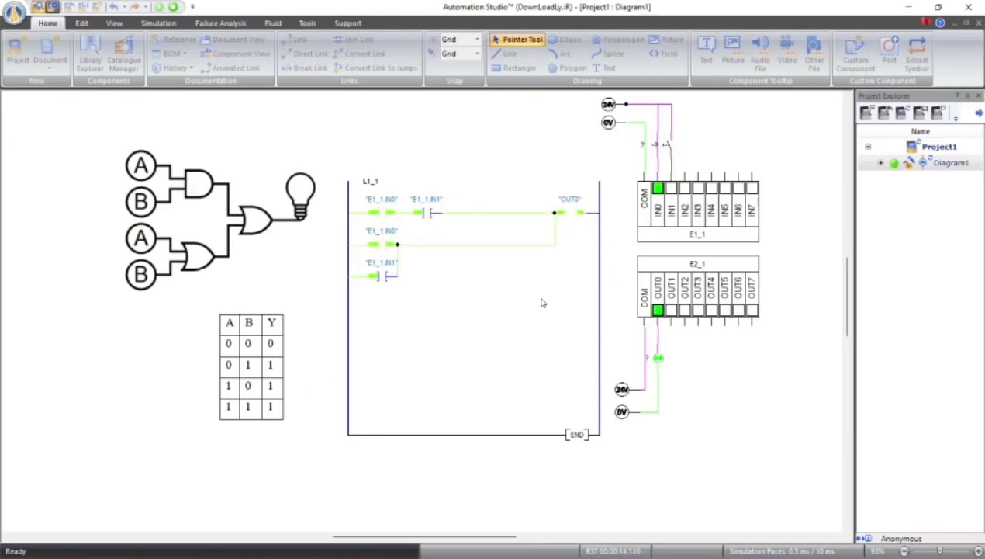
{"action": "left_click", "coordinate": [670, 150]}
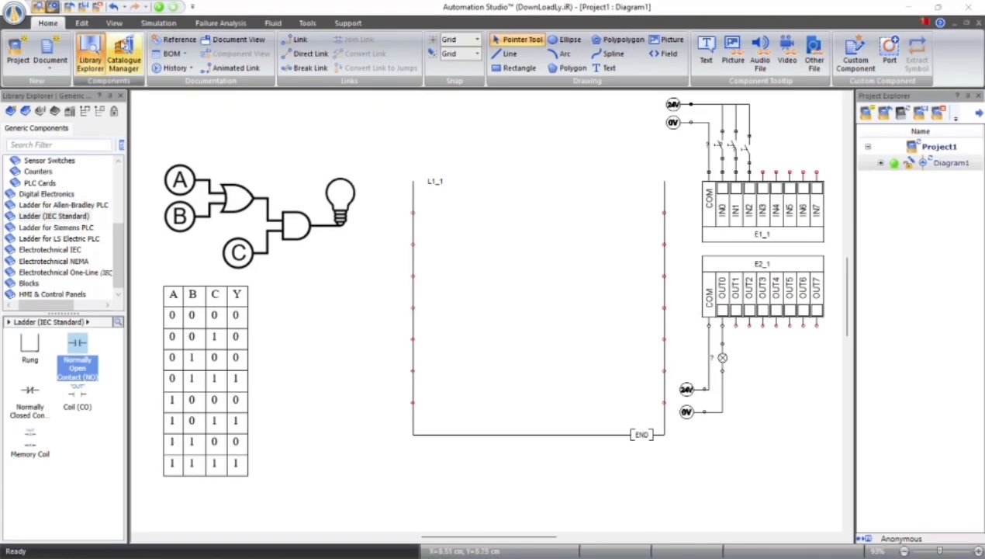
Place two normally open contacts on the first line of the empty three-input ladder and one on the second line under the first contact
{"action": "left_click", "coordinate": [85, 353]}
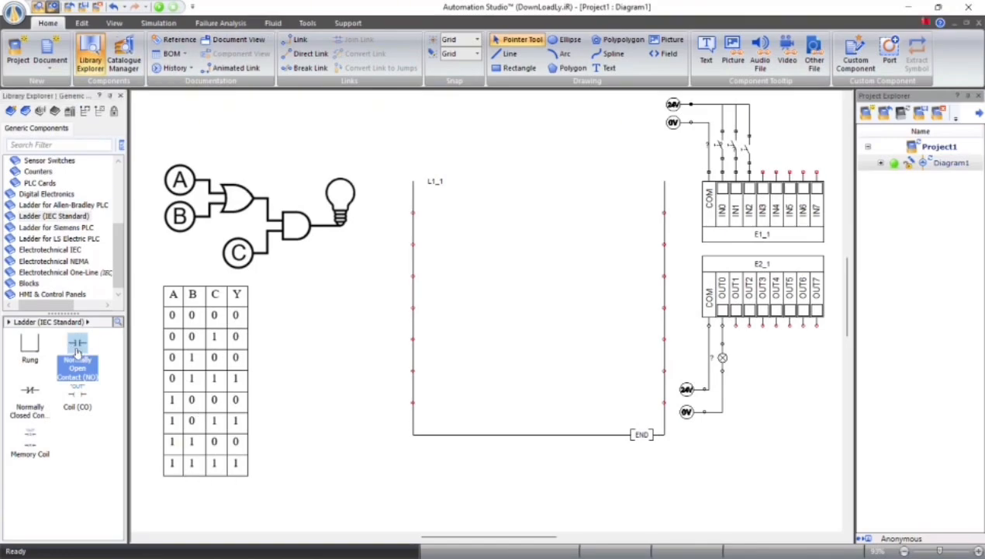
{"action": "left_click_drag", "start_coordinate": [76, 351], "coordinate": [451, 215]}
{"action": "left_click_drag", "start_coordinate": [77, 345], "coordinate": [444, 244]}
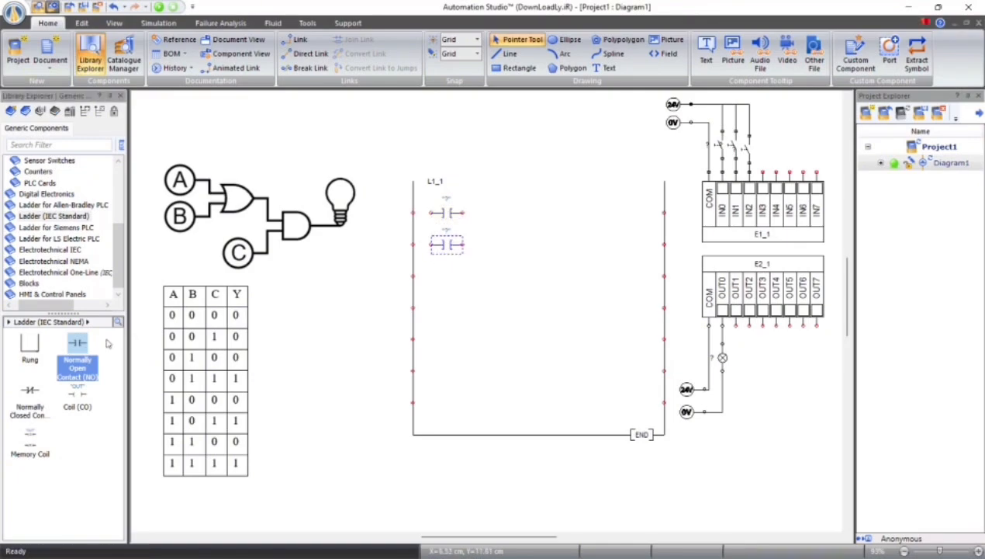
{"action": "left_click_drag", "start_coordinate": [78, 345], "coordinate": [496, 211]}
{"action": "left_click", "coordinate": [535, 245]}
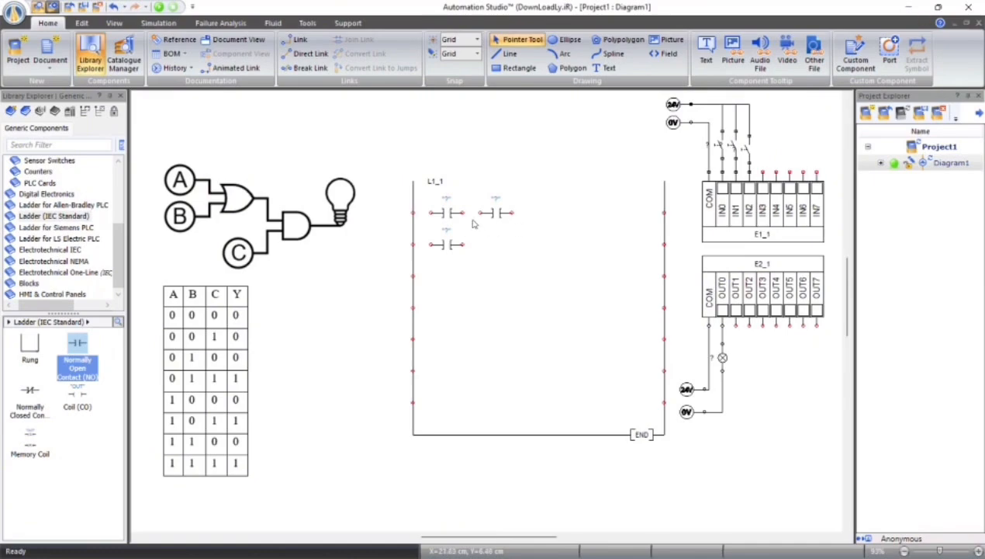
Add an OUT coil to the first line and wire the rung, with the second-line contact in parallel with the first contact
{"action": "left_click", "coordinate": [80, 396]}
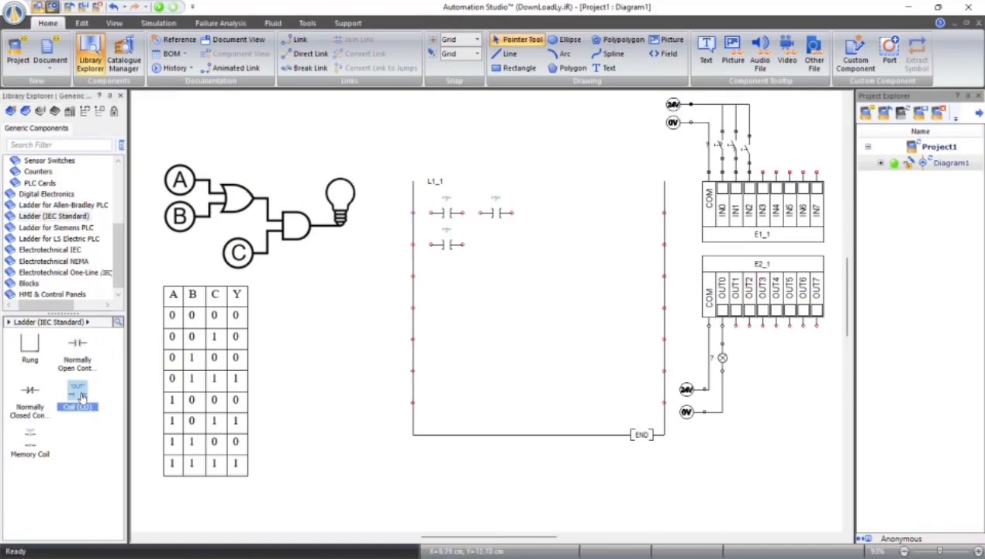
{"action": "left_click_drag", "start_coordinate": [81, 396], "coordinate": [634, 212]}
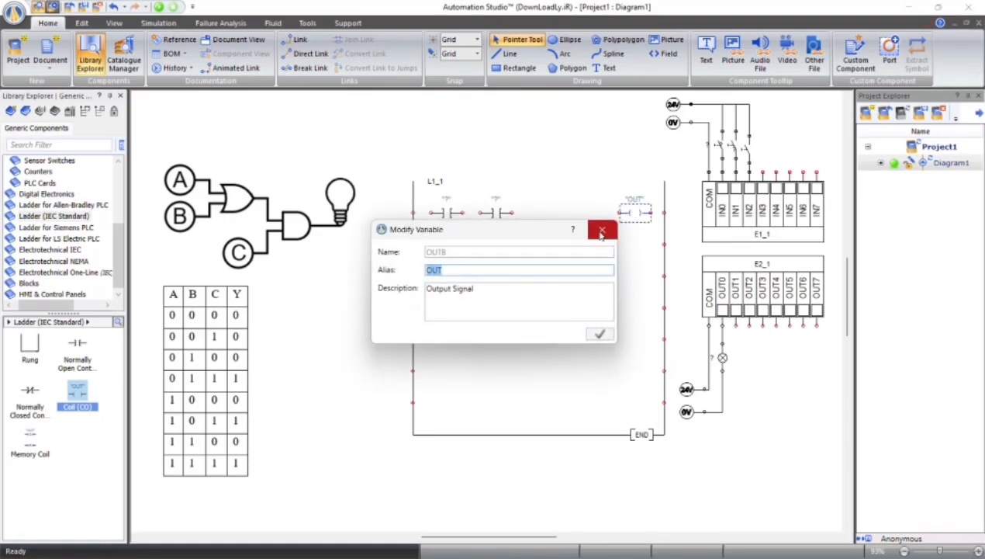
{"action": "left_click", "coordinate": [602, 232]}
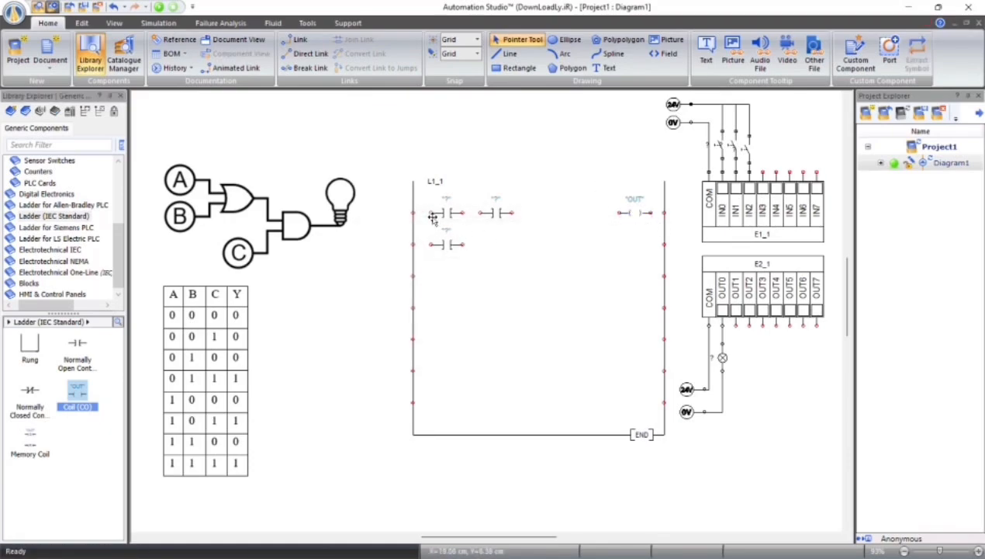
{"action": "left_click_drag", "start_coordinate": [414, 213], "coordinate": [666, 212]}
{"action": "left_click_drag", "start_coordinate": [413, 244], "coordinate": [463, 212]}
Link the first contact on the first line to PLC input IN0 and the parallel contact below it to IN1
{"action": "double_click", "coordinate": [446, 213]}
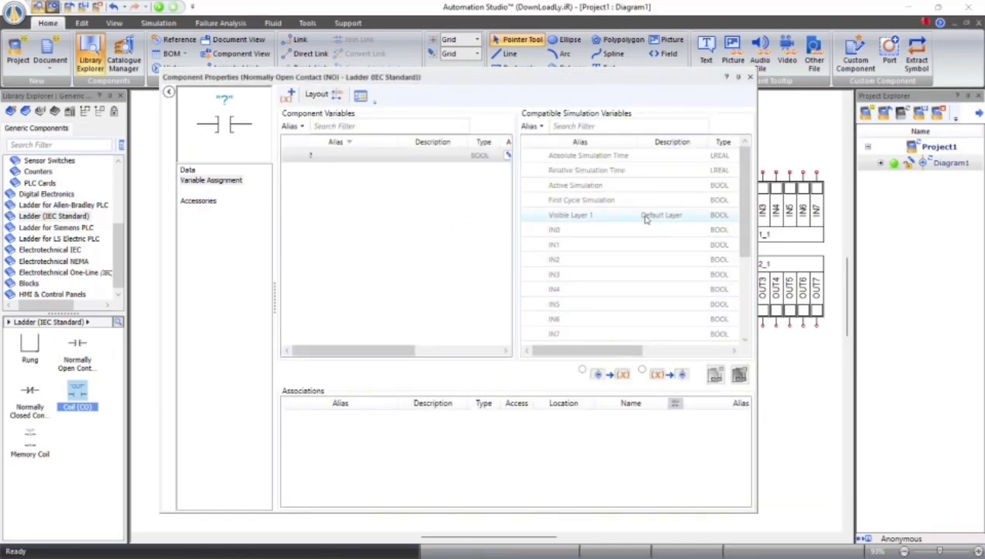
{"action": "double_click", "coordinate": [554, 230]}
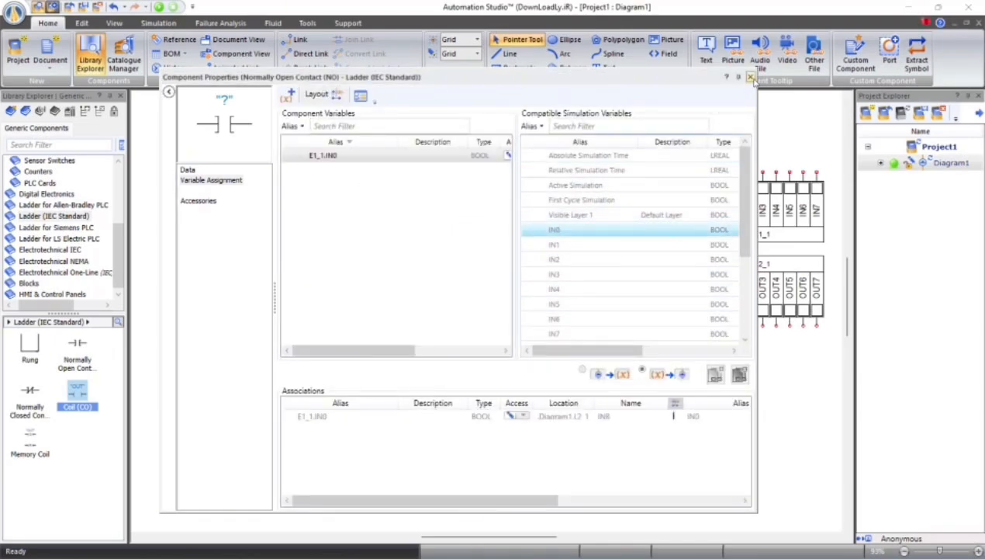
{"action": "left_click", "coordinate": [749, 77]}
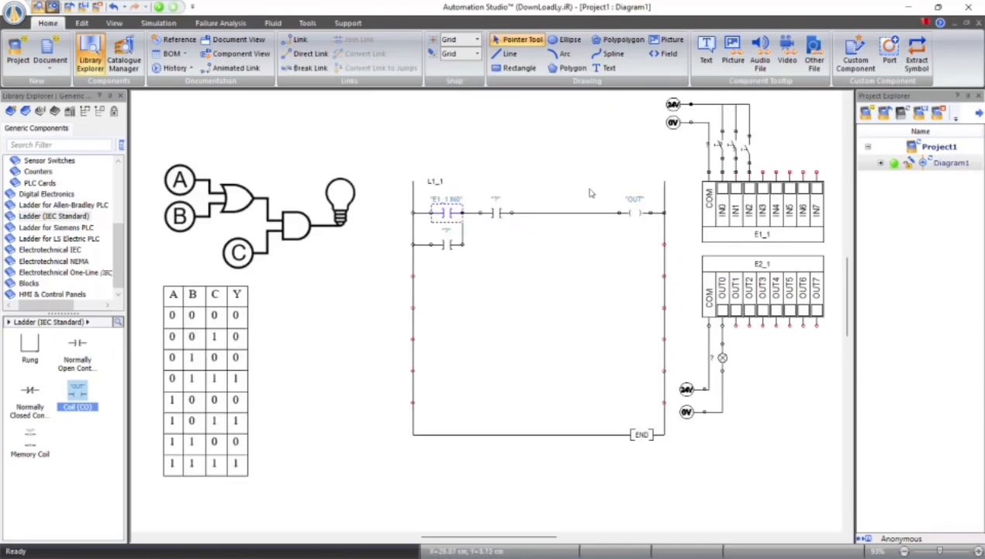
{"action": "double_click", "coordinate": [448, 245]}
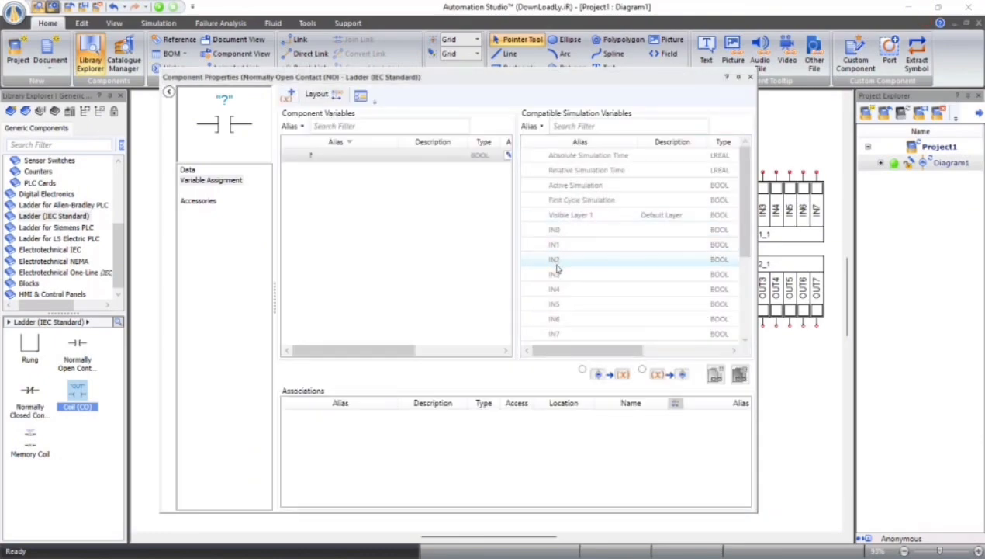
{"action": "double_click", "coordinate": [558, 245]}
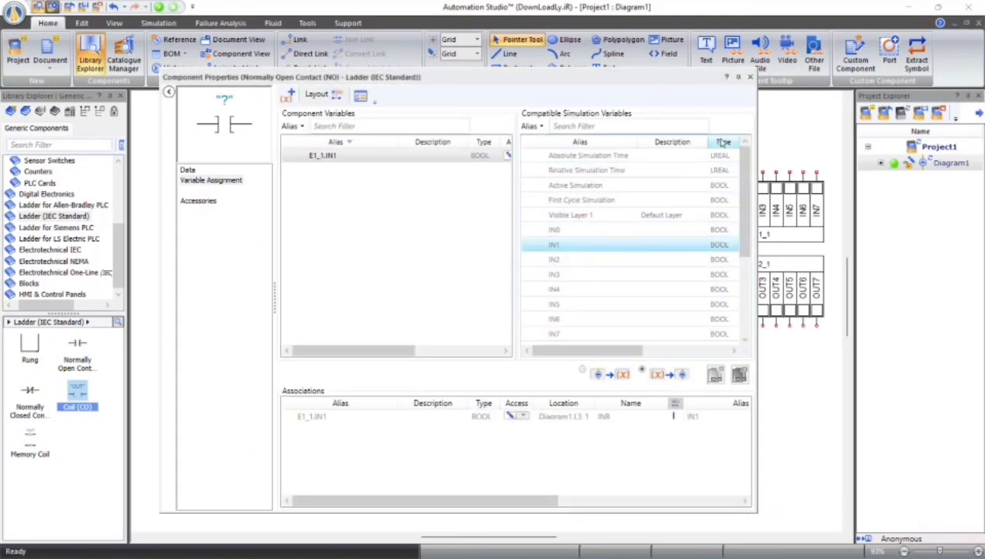
{"action": "left_click", "coordinate": [739, 77]}
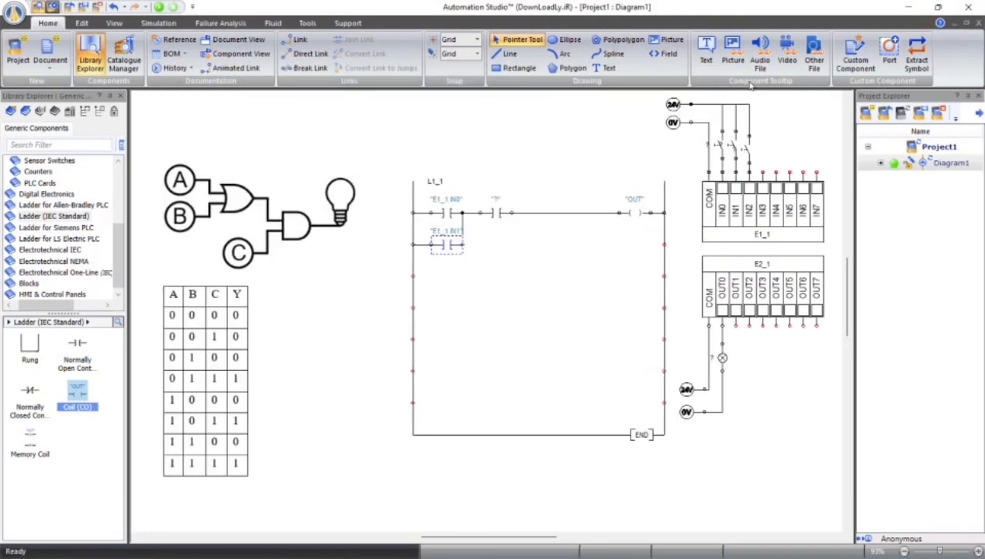
Link the second contact on the first line to PLC input IN2 and the output coil to OUT0
{"action": "double_click", "coordinate": [505, 213]}
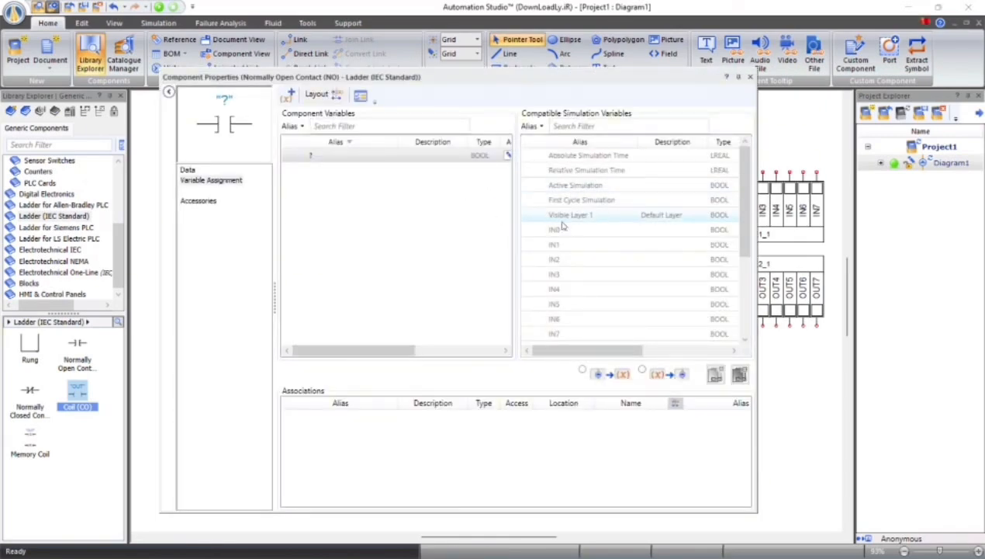
{"action": "double_click", "coordinate": [555, 259]}
{"action": "left_click", "coordinate": [751, 77]}
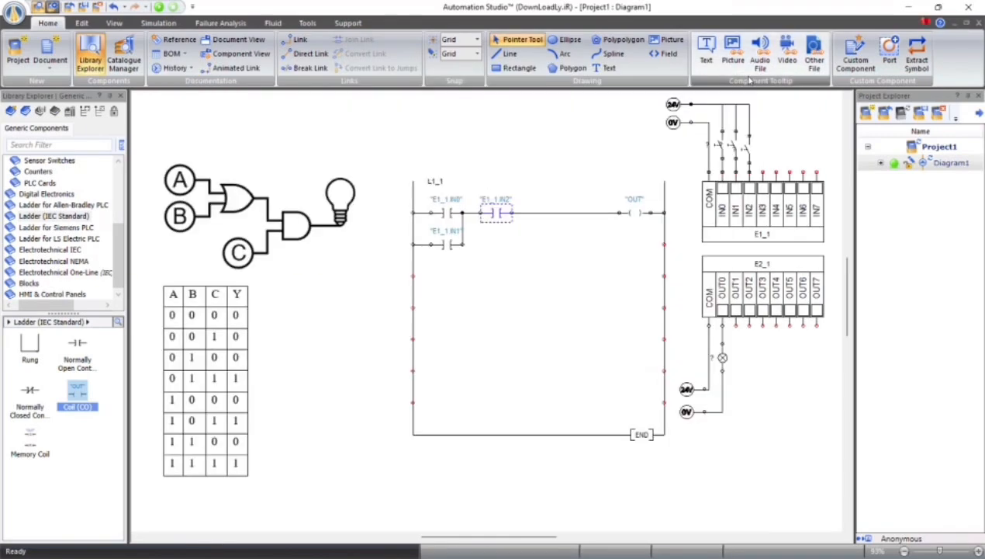
{"action": "left_click", "coordinate": [558, 325]}
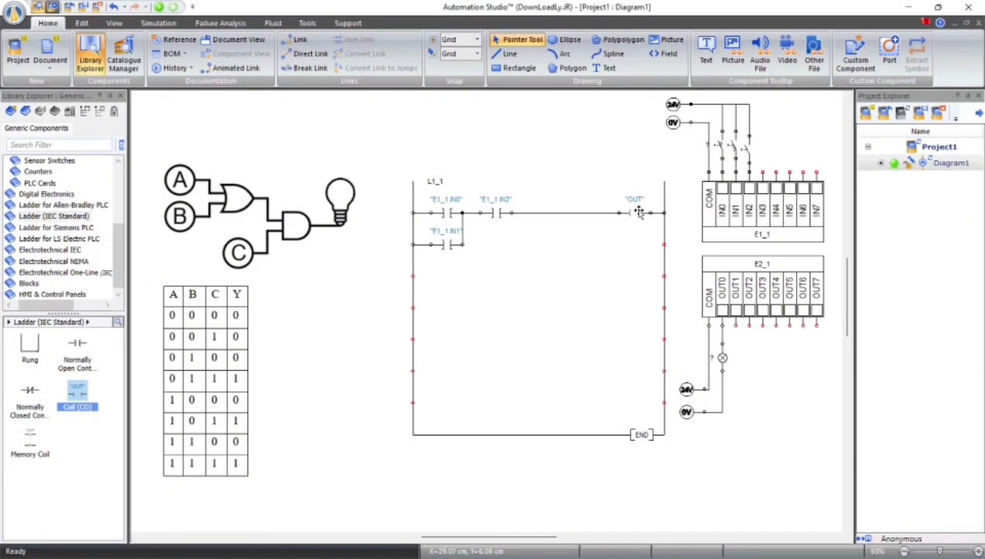
{"action": "double_click", "coordinate": [638, 212]}
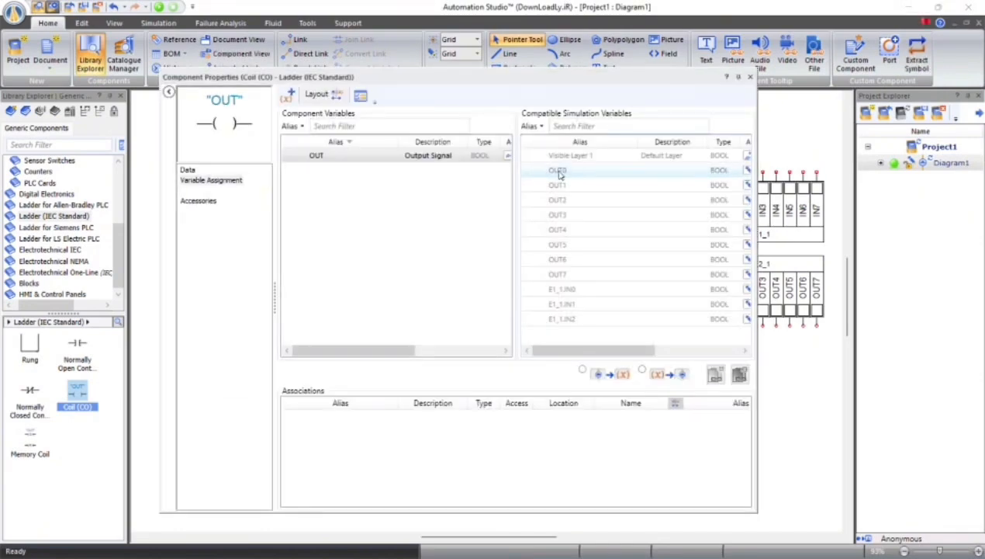
{"action": "double_click", "coordinate": [559, 172]}
{"action": "left_click", "coordinate": [750, 77]}
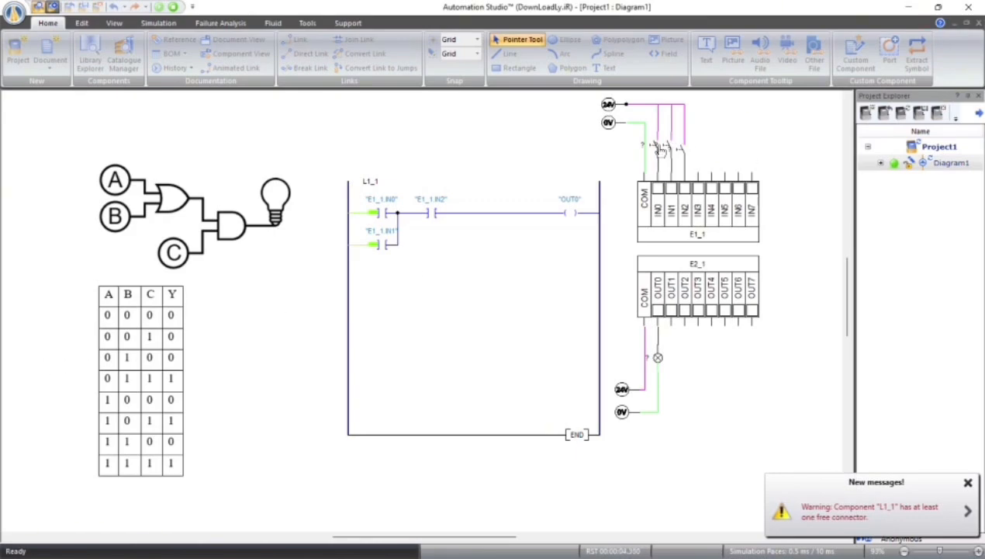
Run the simulation and toggle the IN1 and IN2 switches with IN0 open to check the lamp against the A = 0 truth table rows
{"action": "left_click", "coordinate": [681, 155]}
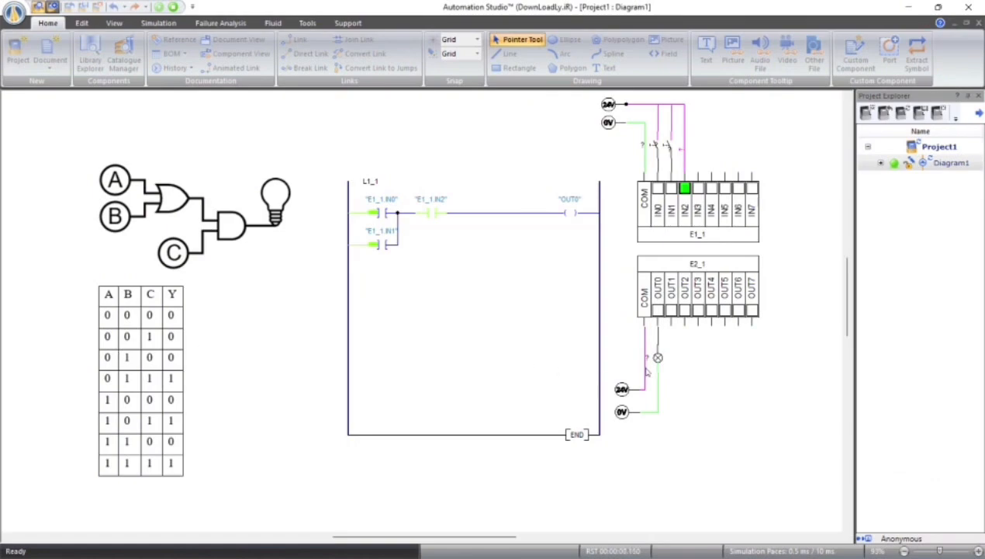
{"action": "left_click", "coordinate": [683, 153]}
{"action": "left_click", "coordinate": [669, 152]}
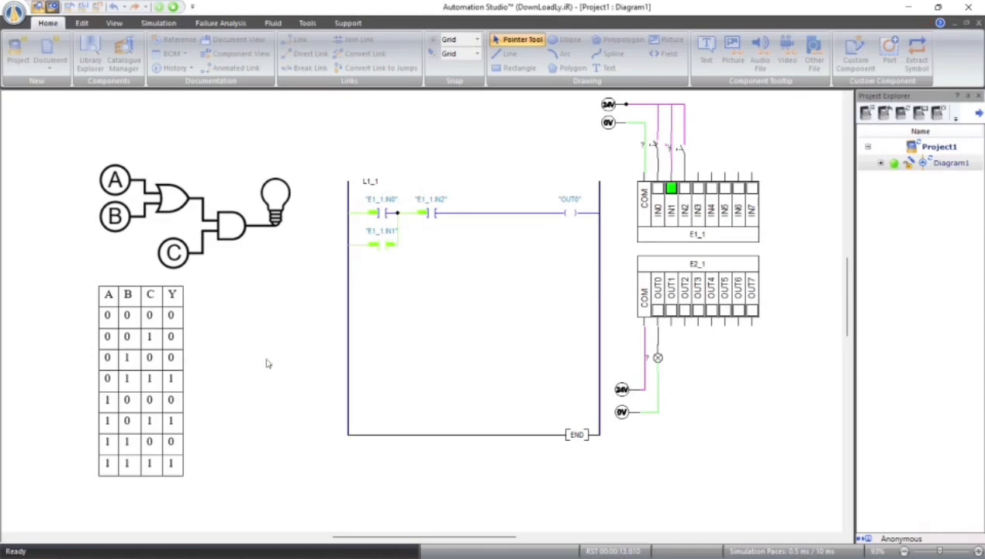
{"action": "left_click", "coordinate": [672, 151]}
{"action": "left_click", "coordinate": [672, 151]}
{"action": "left_click", "coordinate": [683, 152]}
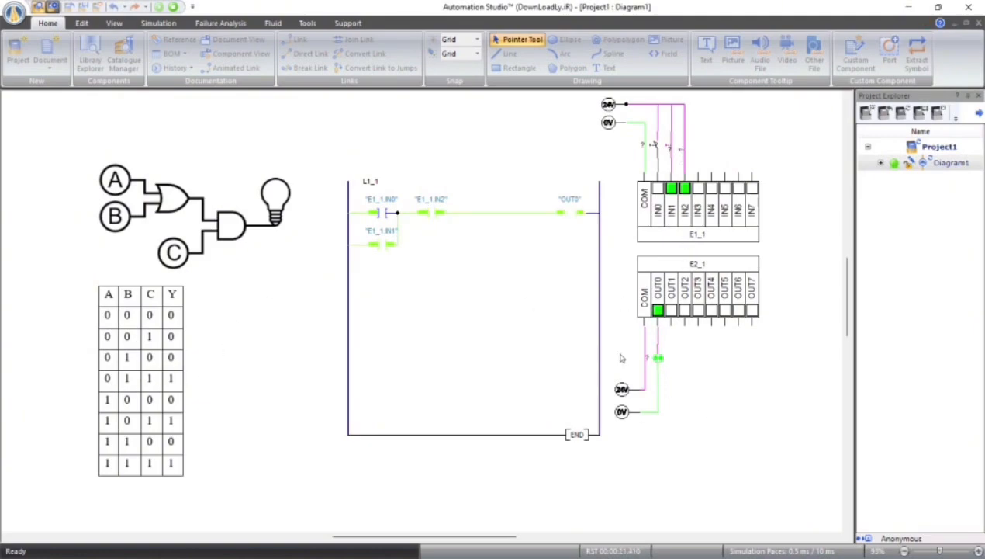
{"action": "left_click", "coordinate": [671, 149]}
{"action": "left_click", "coordinate": [686, 148]}
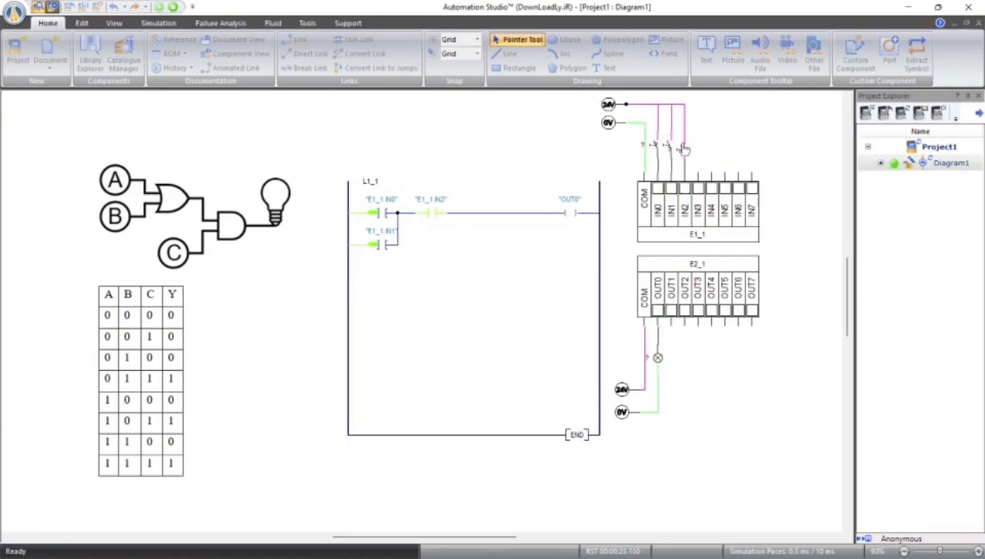
Close the IN0 switch, toggle IN1 and IN2 to check the A = 1 truth table rows, and stop the simulation
{"action": "left_click", "coordinate": [658, 152]}
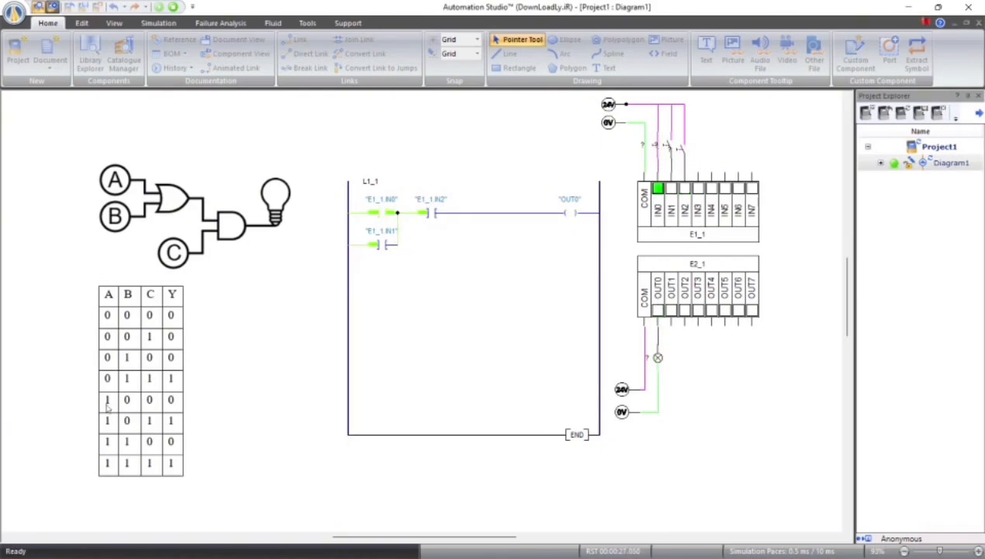
{"action": "left_click", "coordinate": [684, 151]}
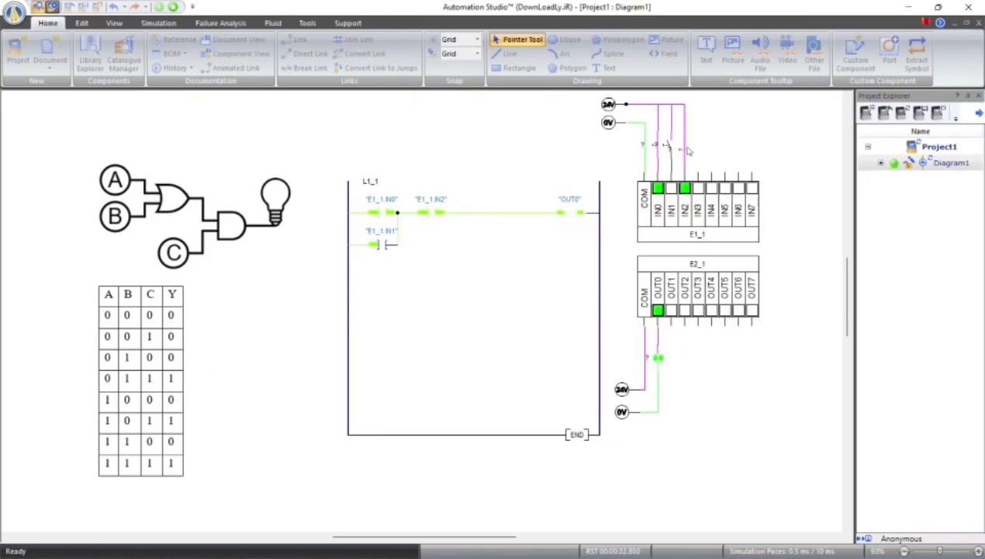
{"action": "left_click", "coordinate": [670, 147]}
{"action": "left_click", "coordinate": [685, 152]}
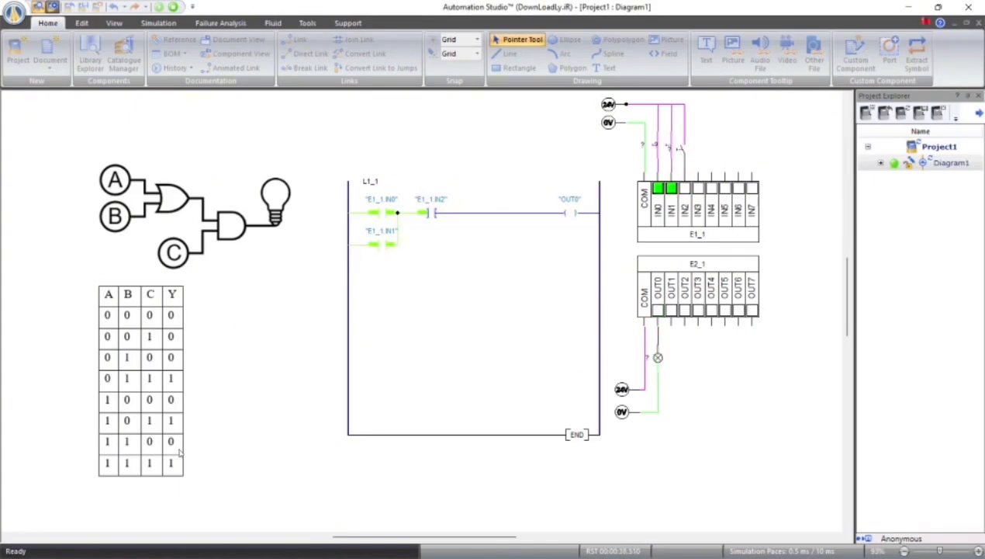
{"action": "left_click", "coordinate": [683, 150]}
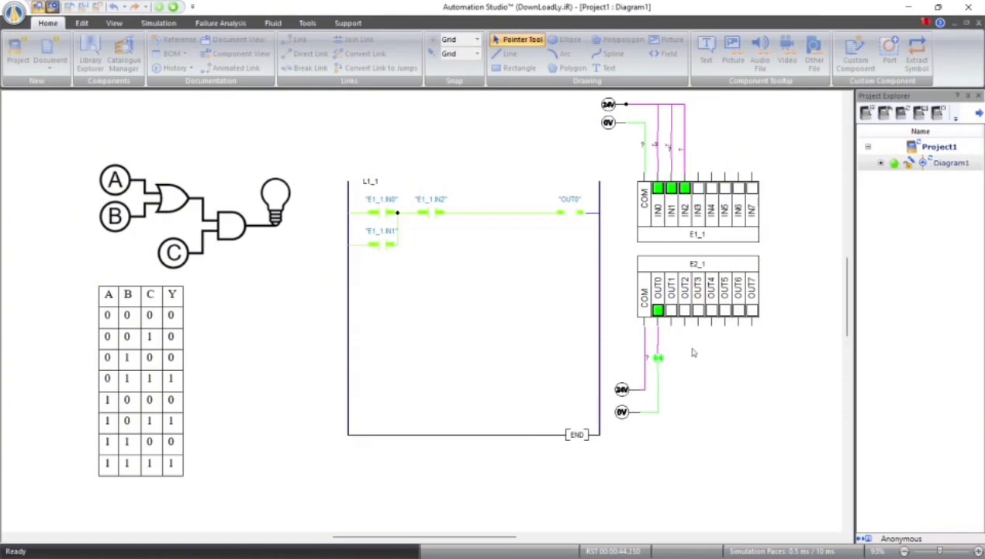
{"action": "left_click", "coordinate": [173, 7]}
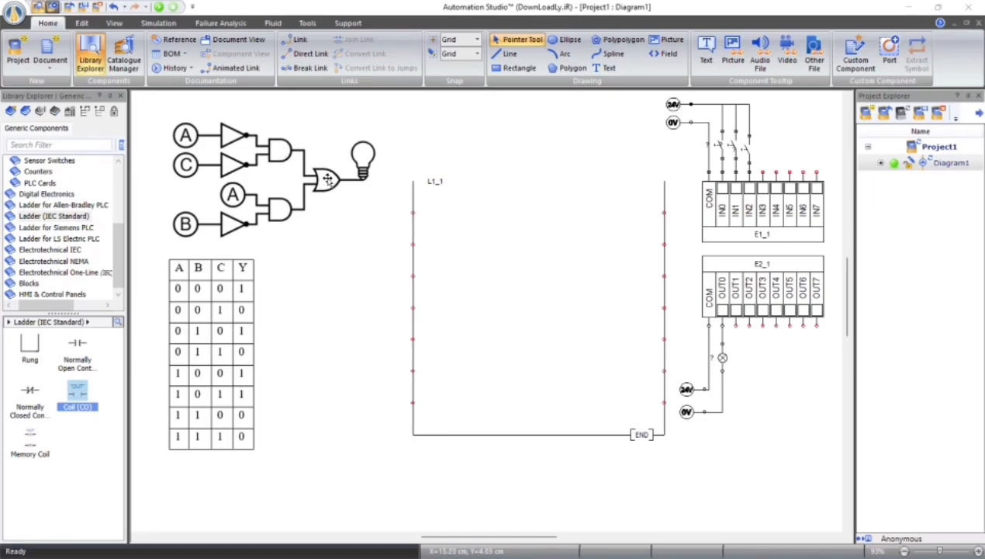
Place two normally closed contacts on the new ladder's first line, and a normally open and a normally closed contact on the second line
{"action": "left_click", "coordinate": [29, 392]}
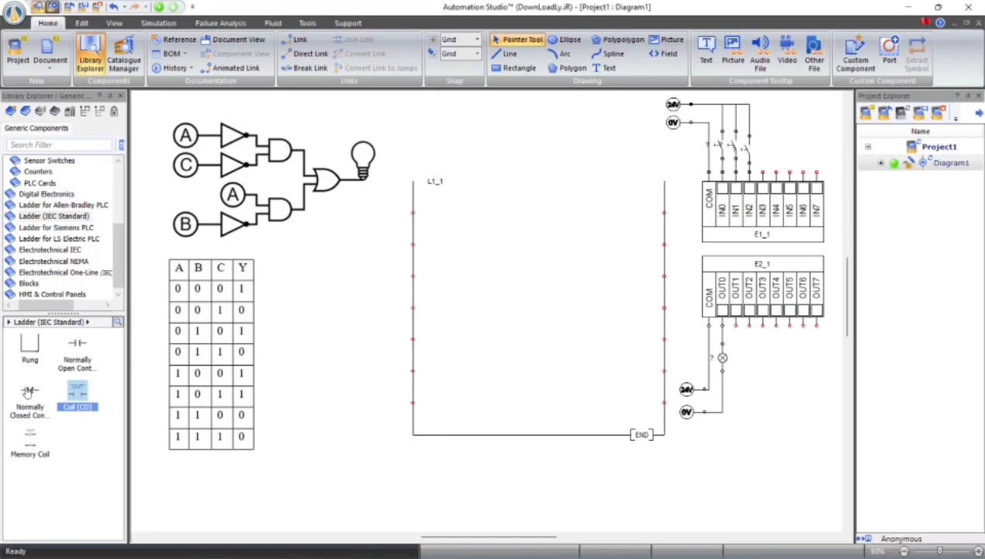
{"action": "left_click_drag", "start_coordinate": [29, 392], "coordinate": [459, 214]}
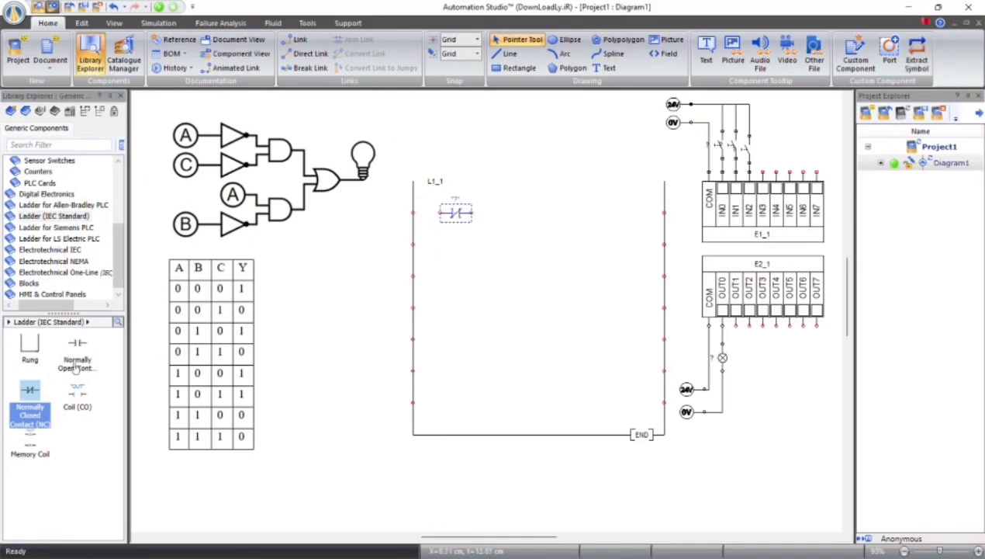
{"action": "left_click_drag", "start_coordinate": [29, 390], "coordinate": [514, 214]}
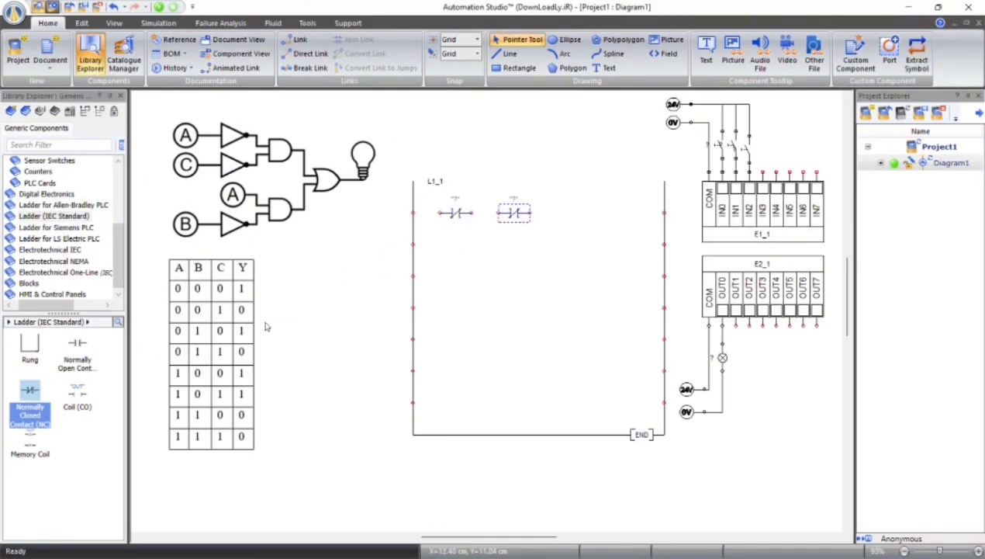
{"action": "left_click", "coordinate": [77, 345]}
{"action": "left_click_drag", "start_coordinate": [76, 345], "coordinate": [460, 244]}
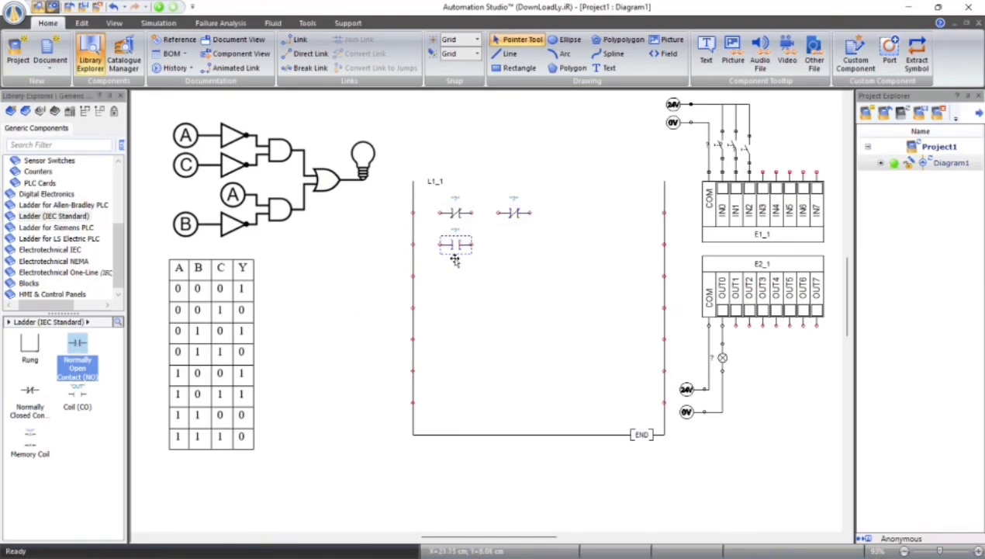
{"action": "left_click", "coordinate": [30, 392]}
{"action": "left_click_drag", "start_coordinate": [29, 393], "coordinate": [514, 239]}
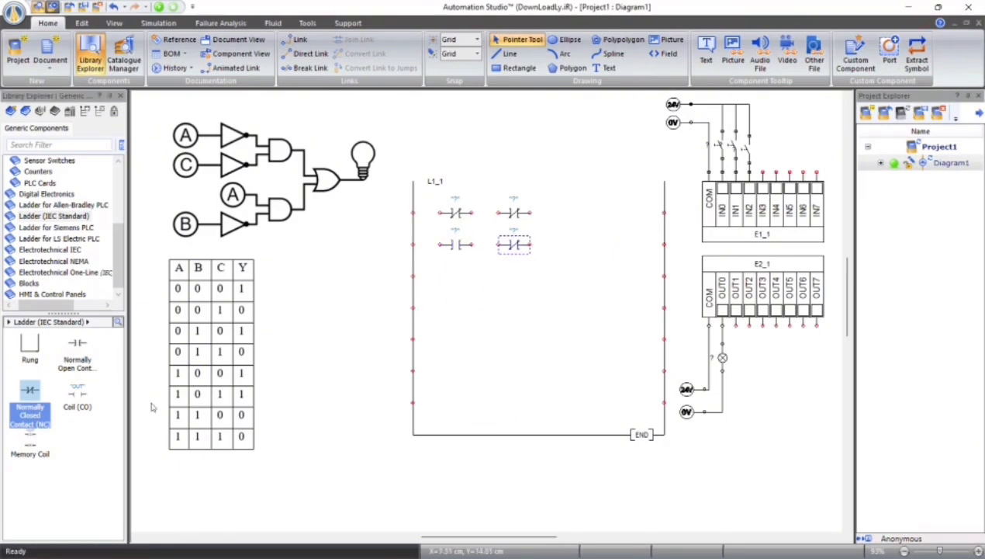
Add an OUT coil to the first line and wire each line's two contacts in series, connecting the first line through the coil
{"action": "left_click", "coordinate": [77, 392]}
{"action": "left_click_drag", "start_coordinate": [112, 383], "coordinate": [626, 215]}
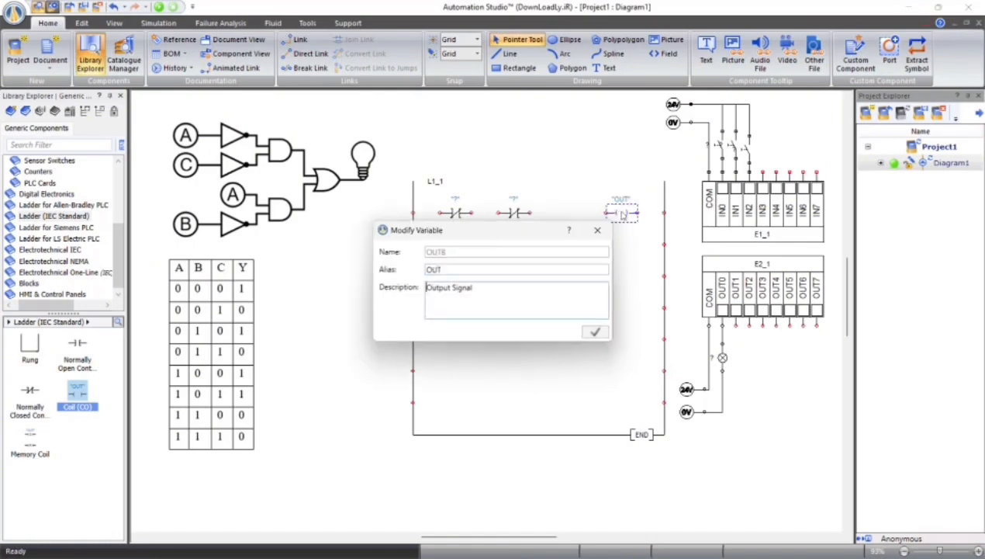
{"action": "left_click", "coordinate": [660, 227]}
{"action": "left_click_drag", "start_coordinate": [413, 212], "coordinate": [440, 215]}
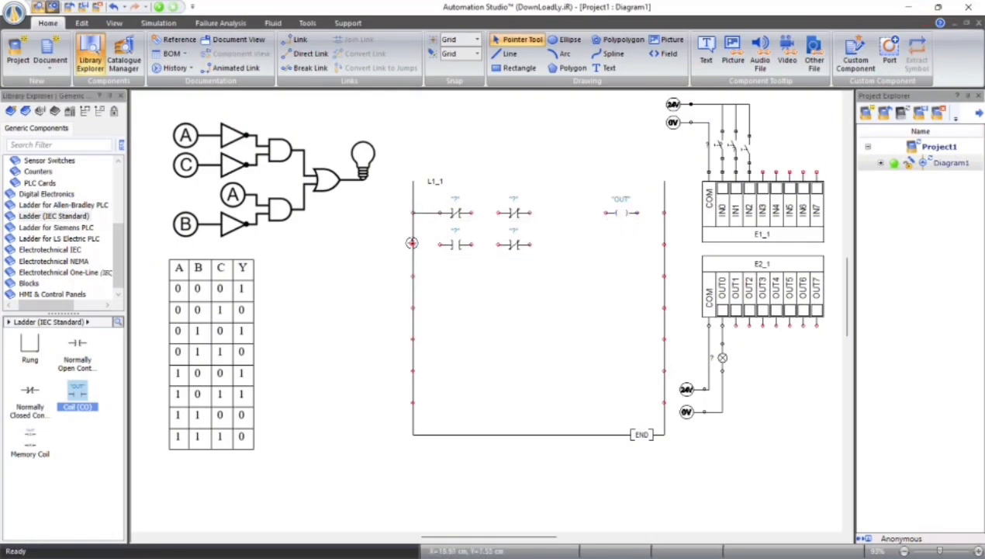
{"action": "left_click_drag", "start_coordinate": [413, 244], "coordinate": [440, 244]}
{"action": "left_click_drag", "start_coordinate": [468, 213], "coordinate": [499, 212]}
{"action": "left_click_drag", "start_coordinate": [471, 244], "coordinate": [498, 244]}
{"action": "left_click_drag", "start_coordinate": [531, 213], "coordinate": [664, 212]}
Link the new ladder's output coil to the PLC output variable OUT0
{"action": "double_click", "coordinate": [621, 213]}
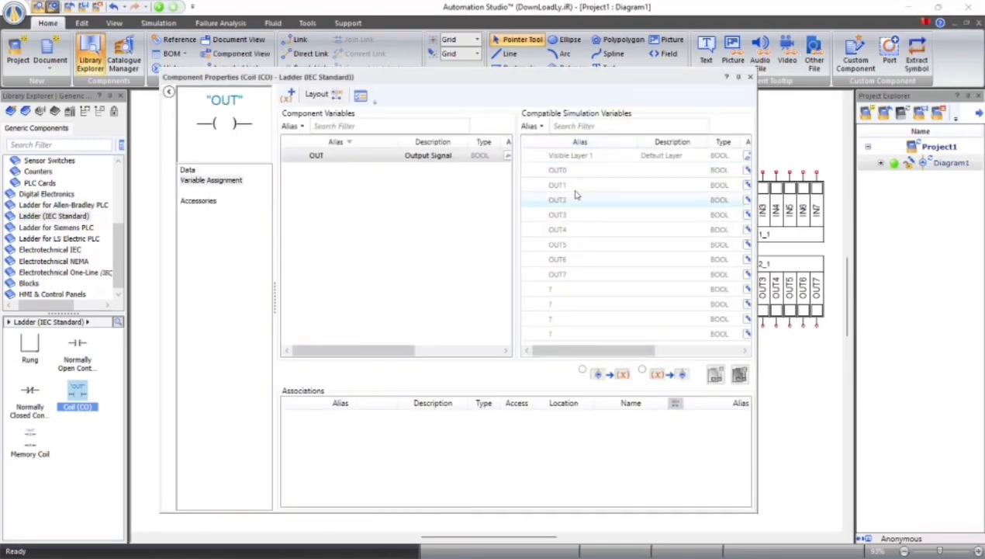
{"action": "double_click", "coordinate": [558, 170]}
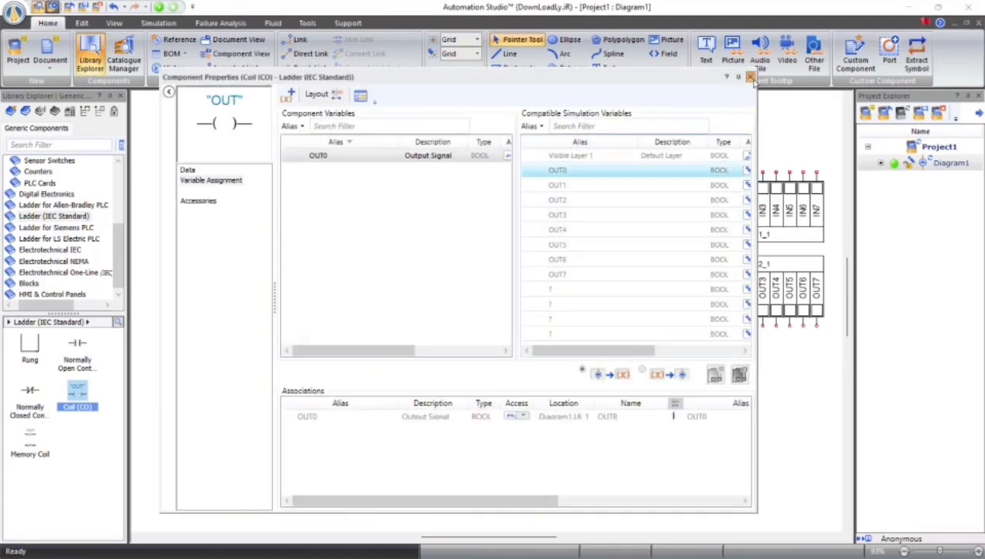
{"action": "left_click", "coordinate": [750, 77]}
Link the first normally closed contact on line one and the normally open contact on line two to PLC input IN0
{"action": "double_click", "coordinate": [456, 211]}
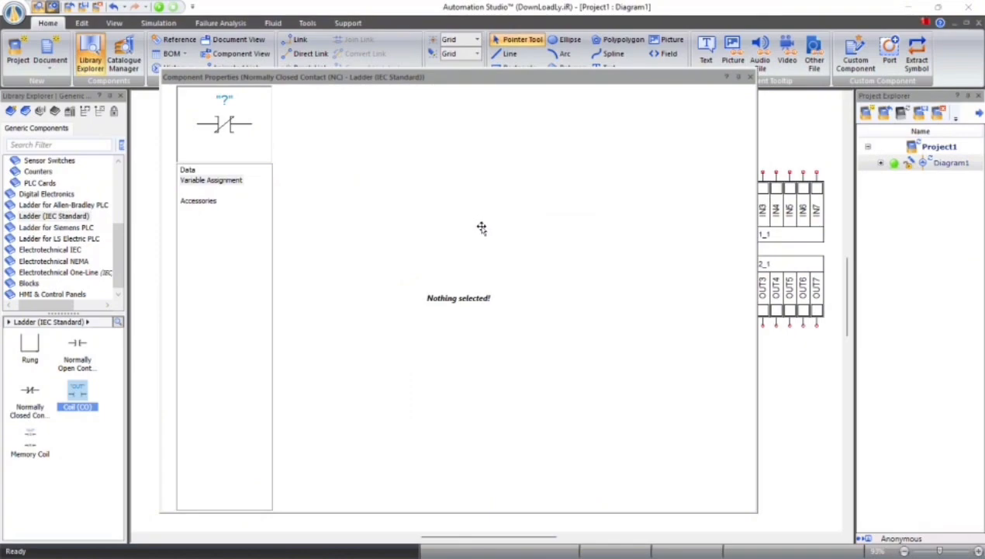
{"action": "left_click", "coordinate": [559, 230]}
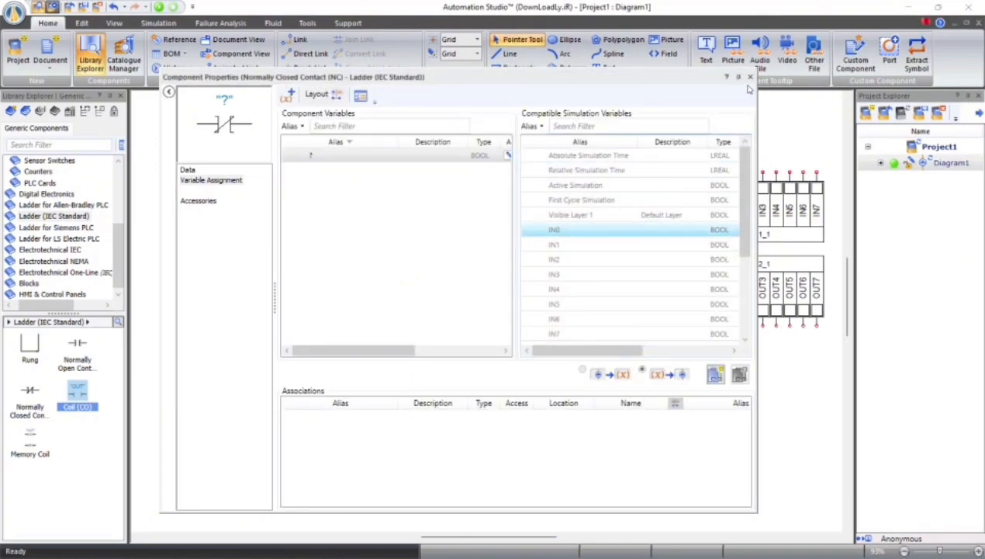
{"action": "left_click", "coordinate": [750, 77]}
{"action": "double_click", "coordinate": [458, 218]}
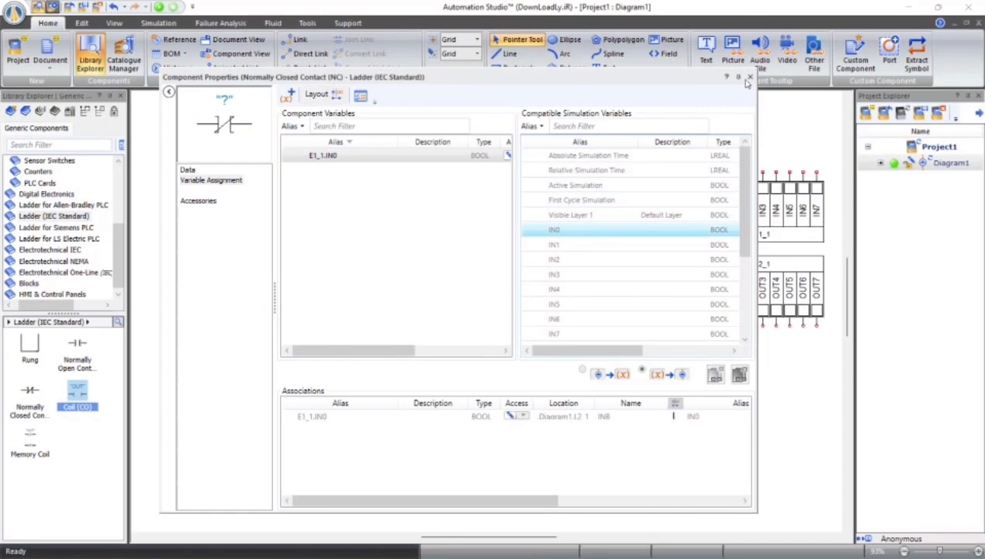
{"action": "left_click", "coordinate": [749, 78]}
{"action": "double_click", "coordinate": [451, 241]}
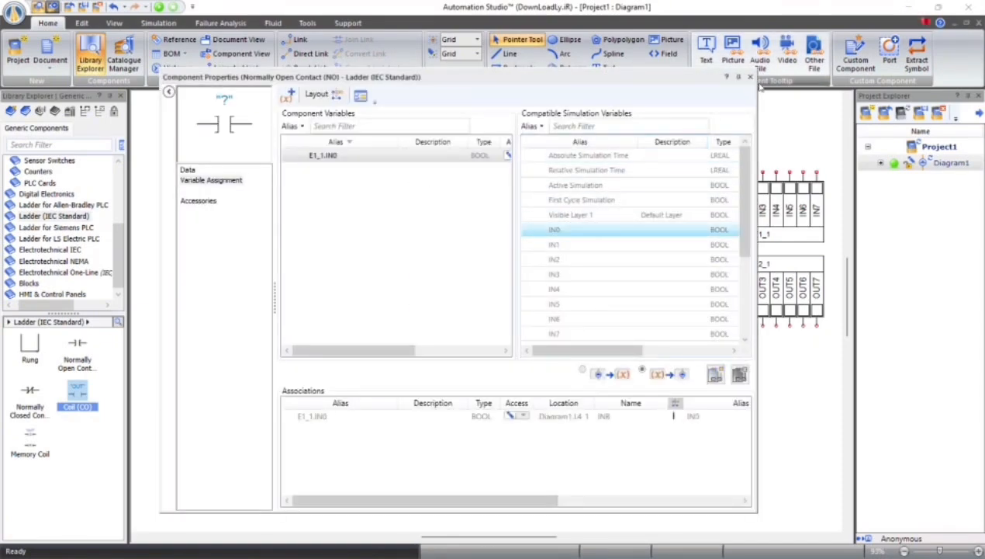
{"action": "left_click", "coordinate": [750, 78]}
Link the second normally closed contact on line one to PLC input IN2 and the normally closed contact on line two to IN1
{"action": "double_click", "coordinate": [519, 211]}
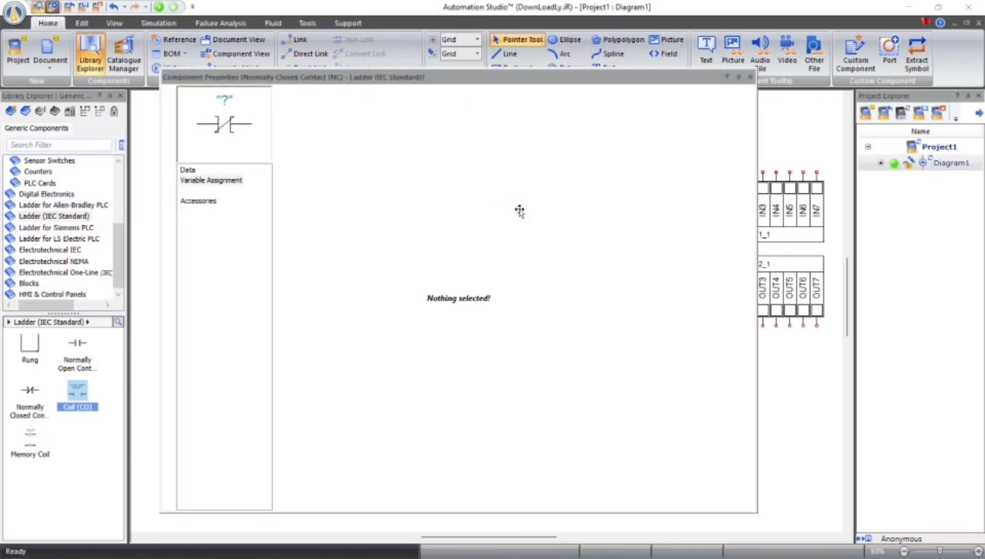
{"action": "double_click", "coordinate": [555, 261]}
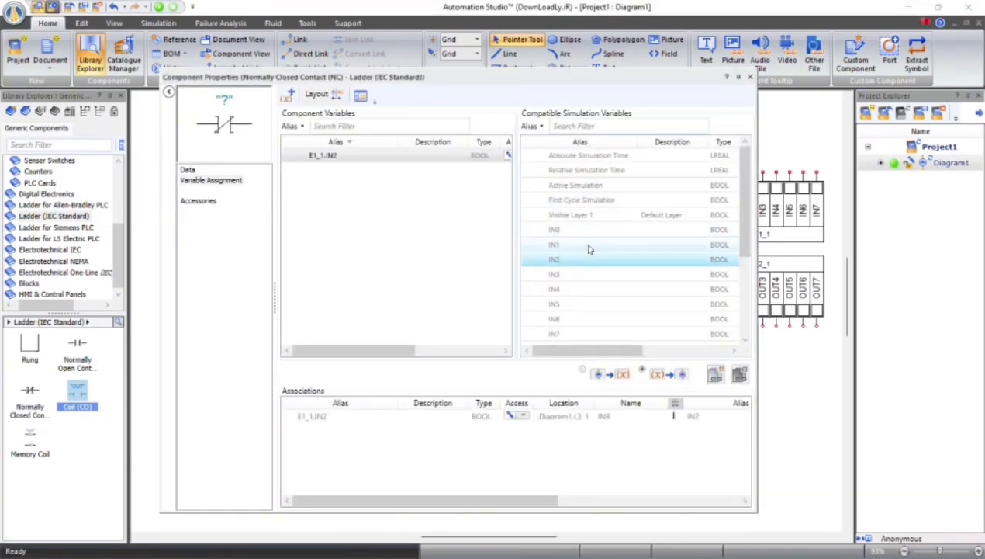
{"action": "left_click", "coordinate": [749, 77]}
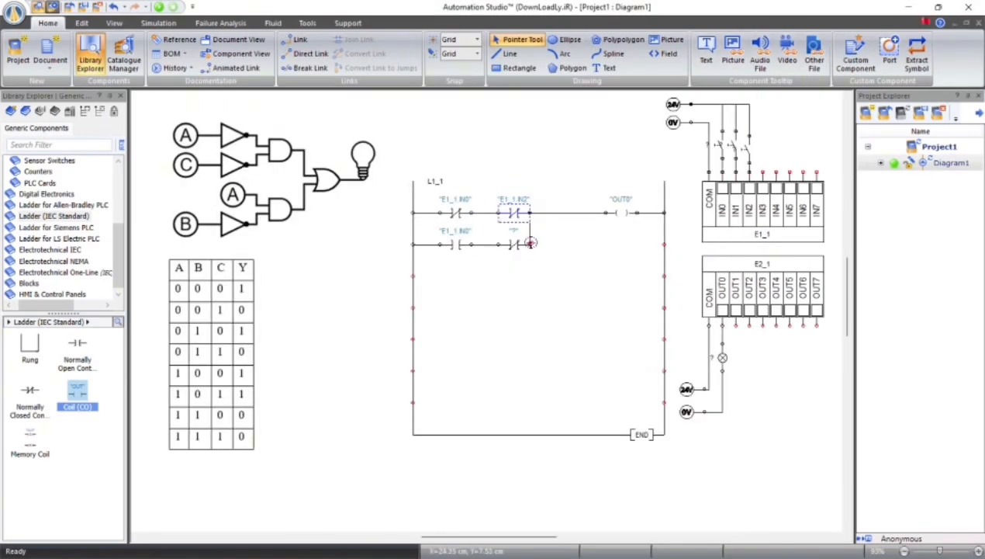
{"action": "double_click", "coordinate": [512, 244]}
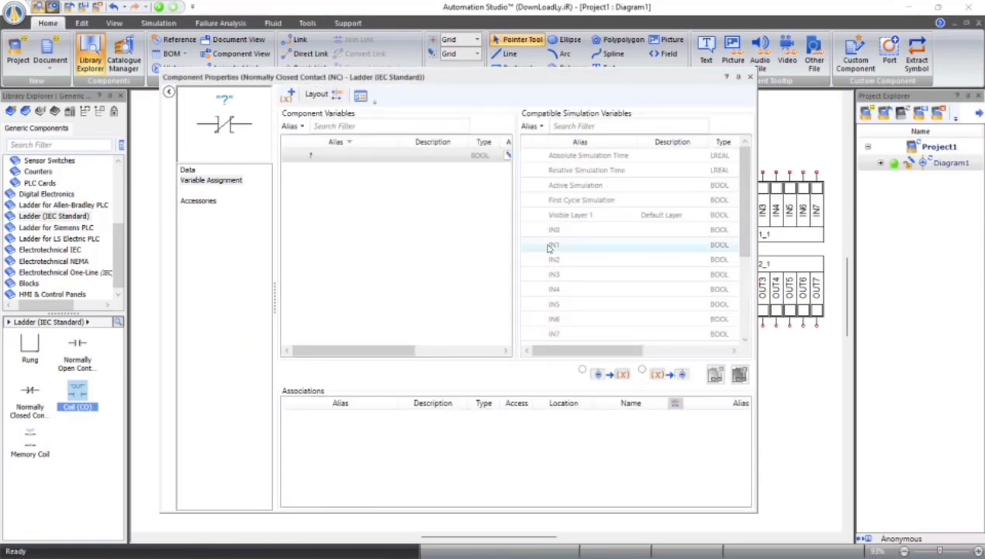
{"action": "double_click", "coordinate": [552, 245]}
{"action": "left_click", "coordinate": [751, 78]}
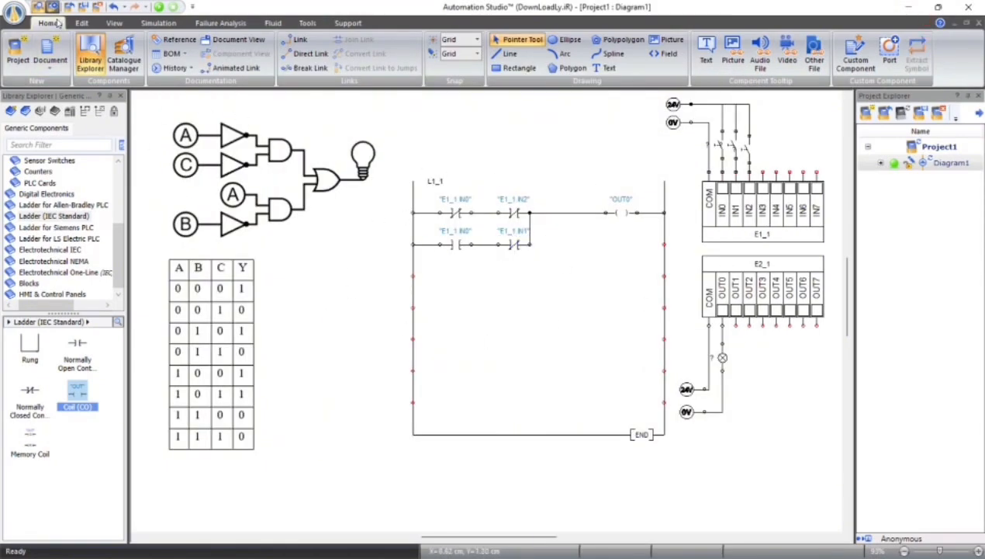
Start the simulation and toggle the IN1 and IN2 switches through the truth table rows where A is 0
{"action": "left_click", "coordinate": [158, 7]}
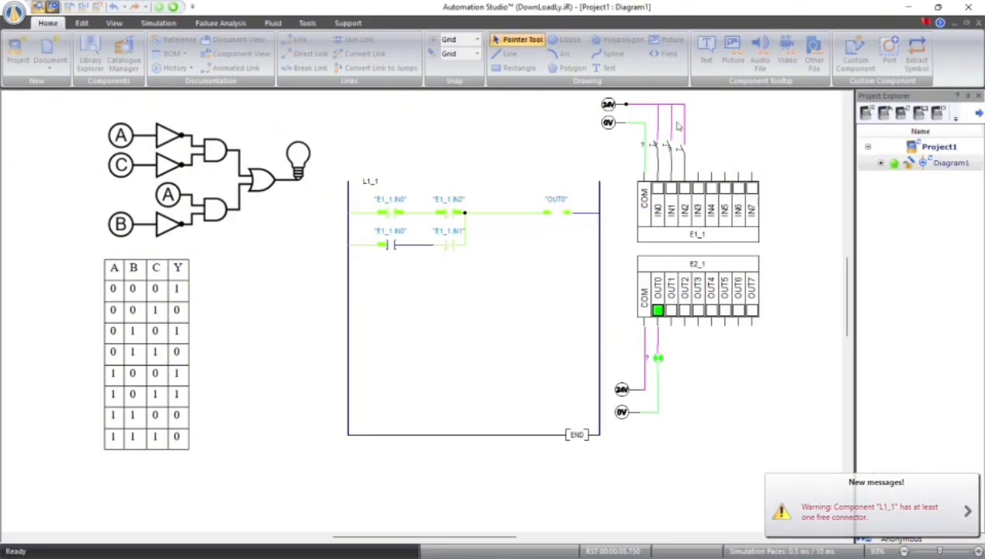
{"action": "left_click", "coordinate": [683, 151]}
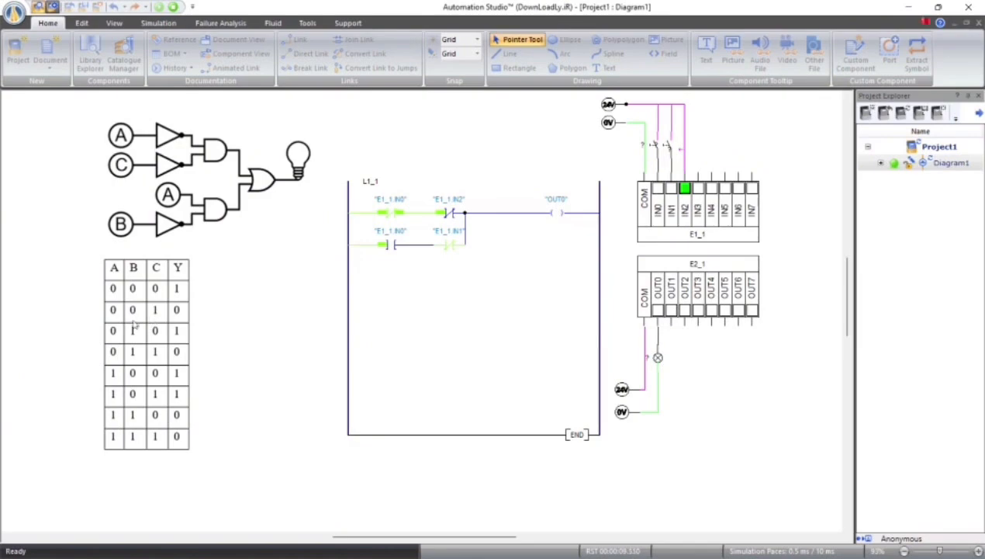
{"action": "left_click", "coordinate": [664, 146]}
{"action": "left_click", "coordinate": [680, 149]}
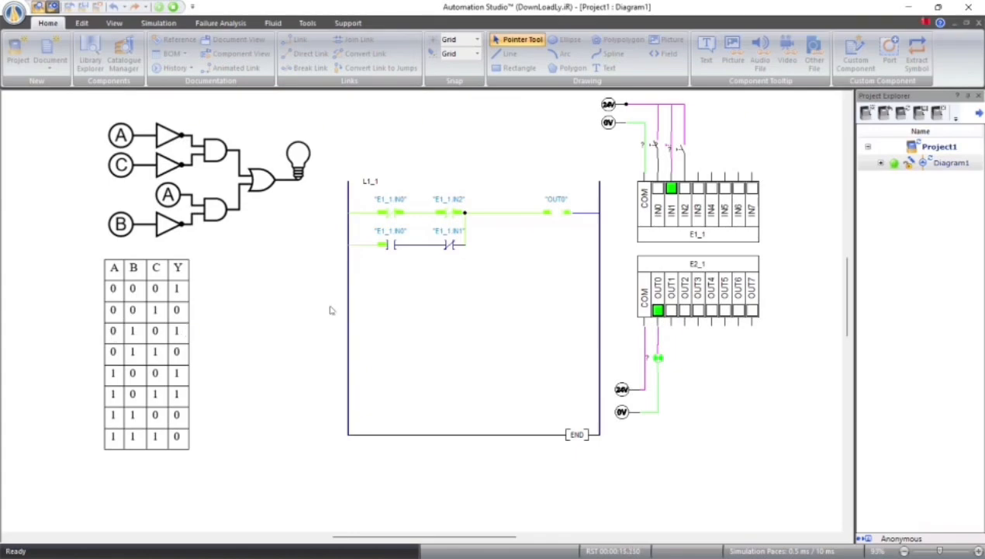
{"action": "left_click", "coordinate": [686, 151]}
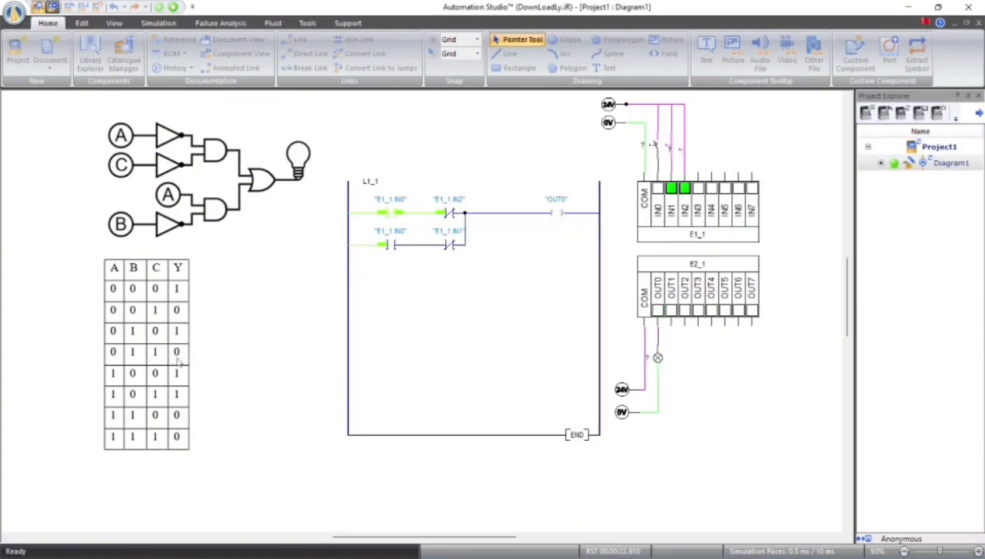
Close the IN0 switch and toggle the IN1 and IN2 switches through the truth table rows where A is 1
{"action": "left_click", "coordinate": [671, 149]}
{"action": "left_click", "coordinate": [683, 151]}
{"action": "left_click", "coordinate": [654, 148]}
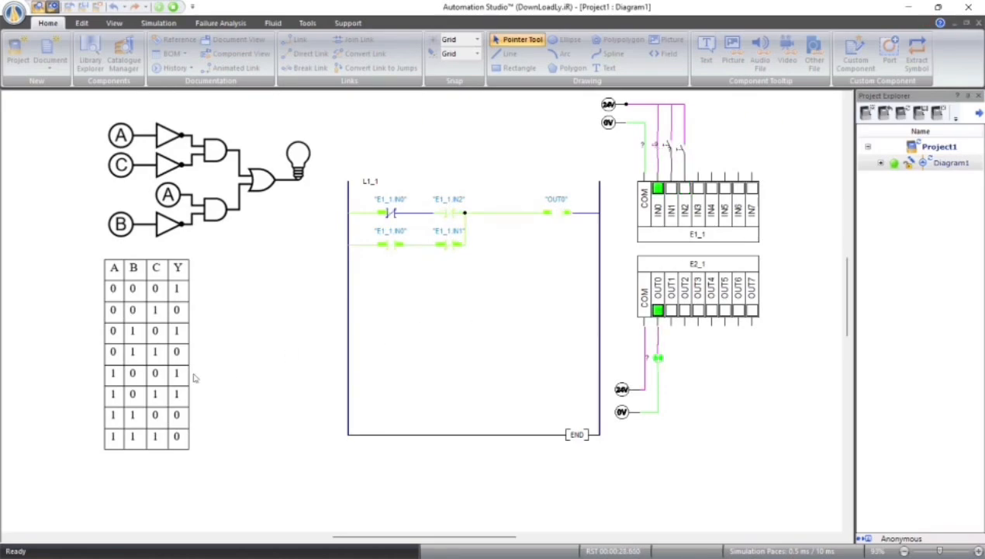
{"action": "left_click", "coordinate": [683, 148]}
{"action": "left_click", "coordinate": [681, 149]}
{"action": "left_click", "coordinate": [672, 149]}
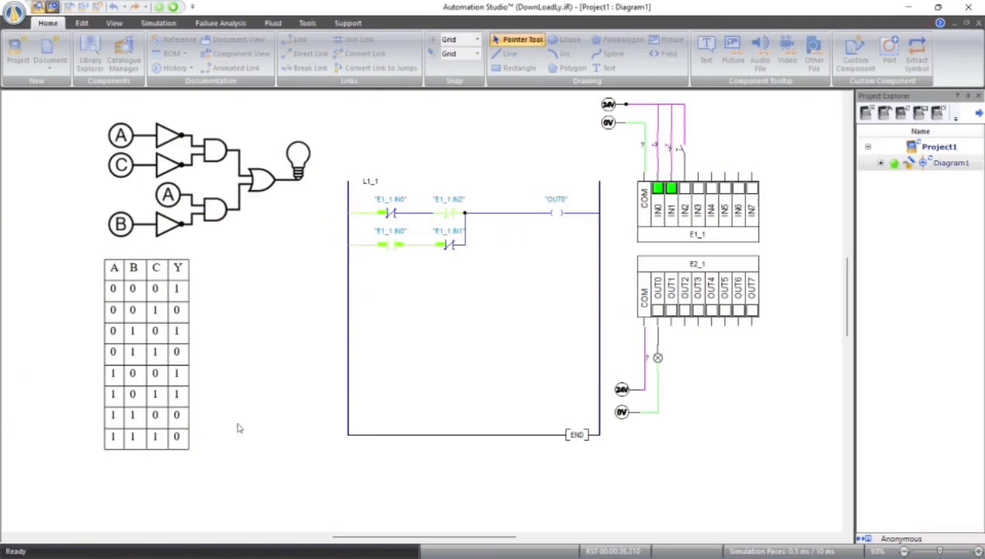
{"action": "left_click", "coordinate": [684, 150]}
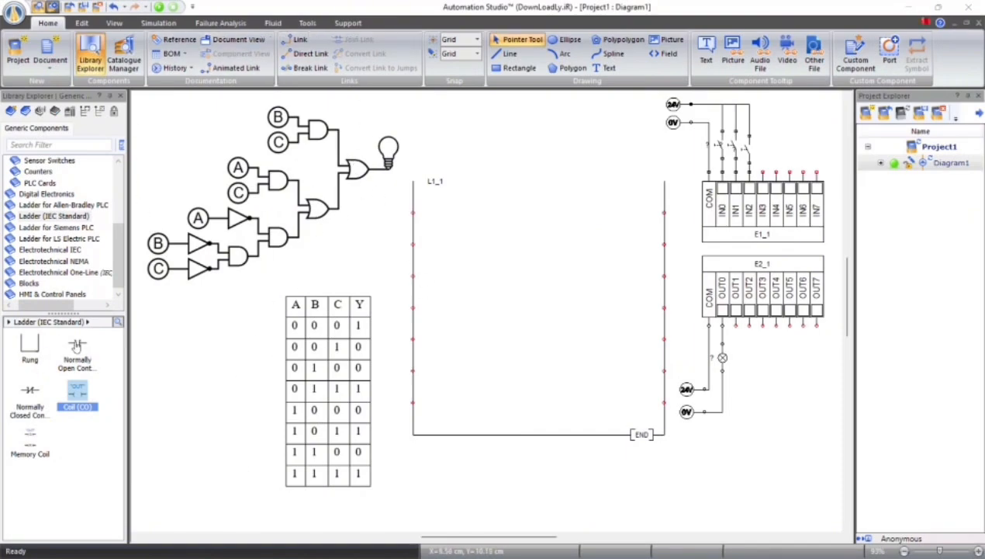
Place three normally closed contacts side by side on the first line of the empty ladder
{"action": "left_click", "coordinate": [77, 346]}
{"action": "left_click", "coordinate": [34, 390]}
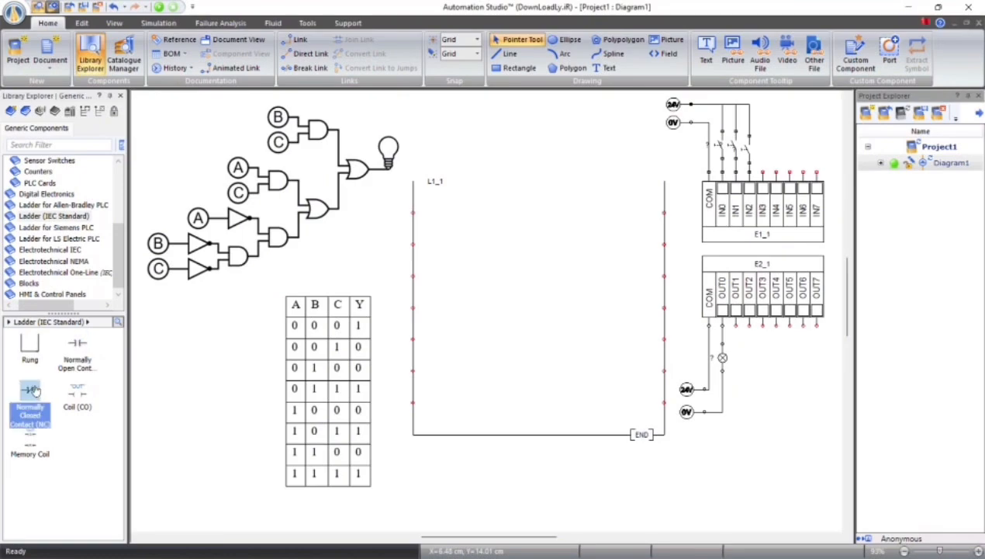
{"action": "left_click_drag", "start_coordinate": [28, 391], "coordinate": [442, 212]}
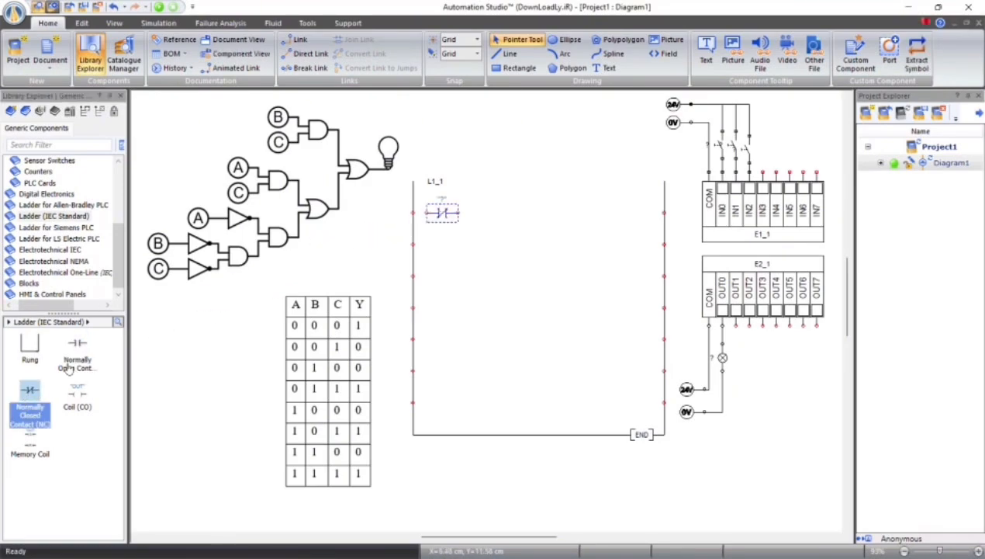
{"action": "left_click_drag", "start_coordinate": [34, 392], "coordinate": [487, 213]}
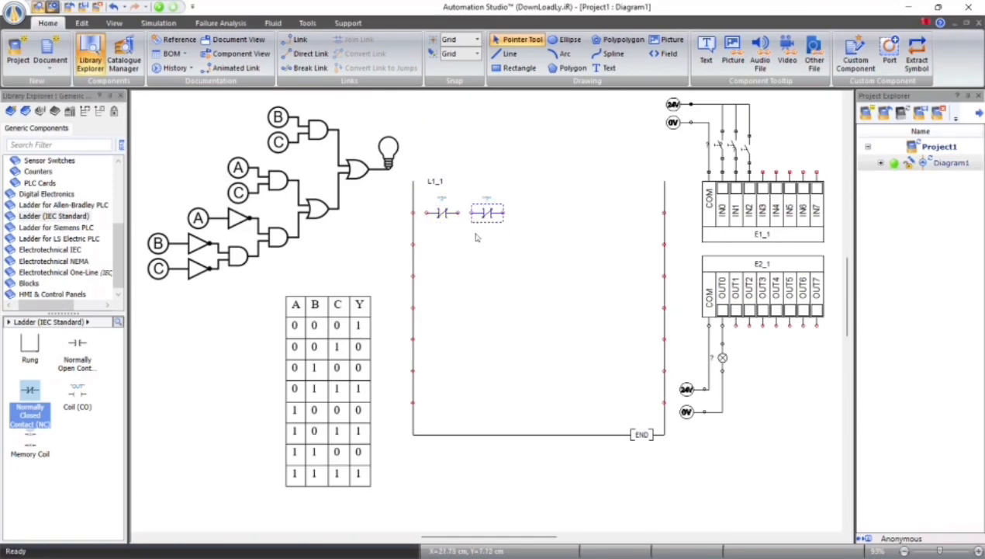
{"action": "left_click_drag", "start_coordinate": [34, 396], "coordinate": [537, 213]}
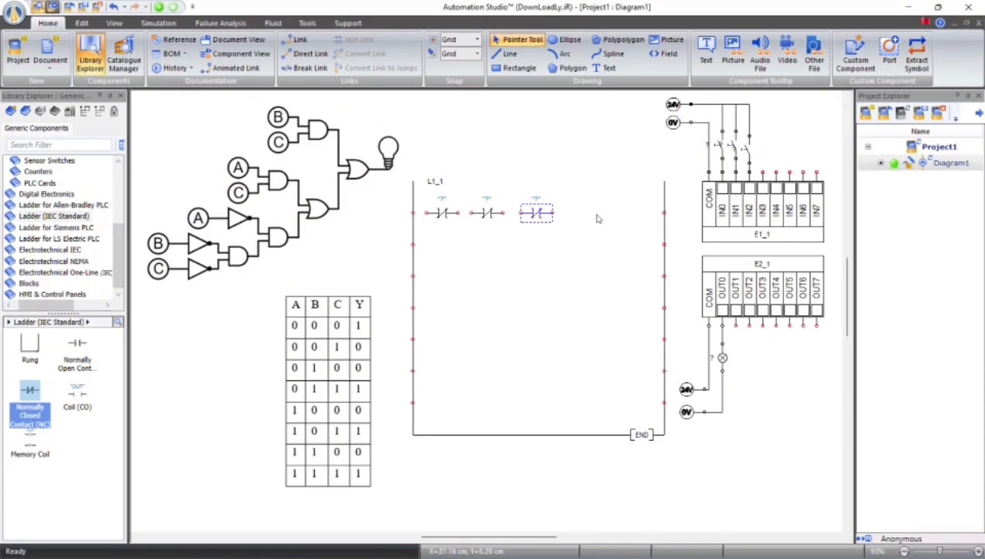
Place two normally open contacts on the ladder's second line and two more on its third line
{"action": "left_click", "coordinate": [78, 346]}
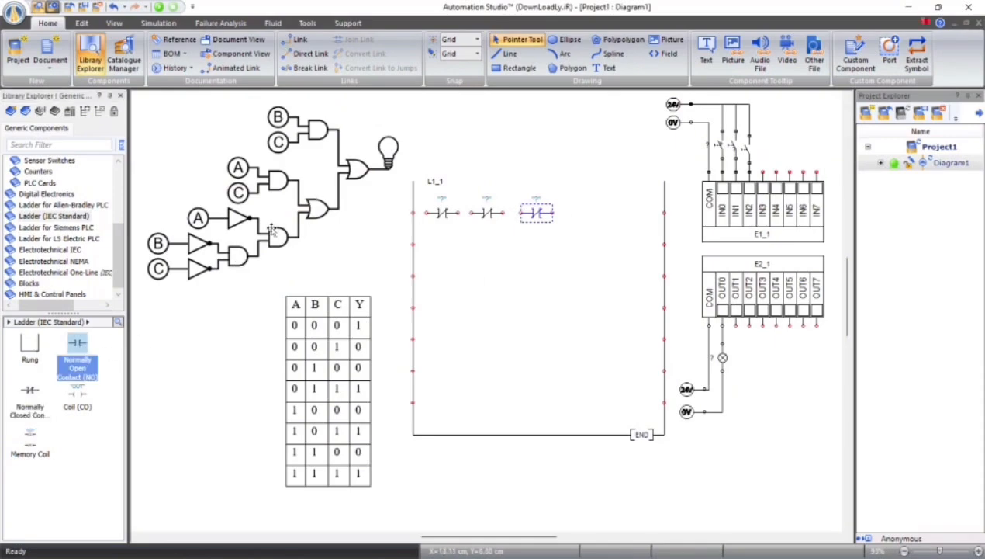
{"action": "left_click_drag", "start_coordinate": [83, 349], "coordinate": [443, 245]}
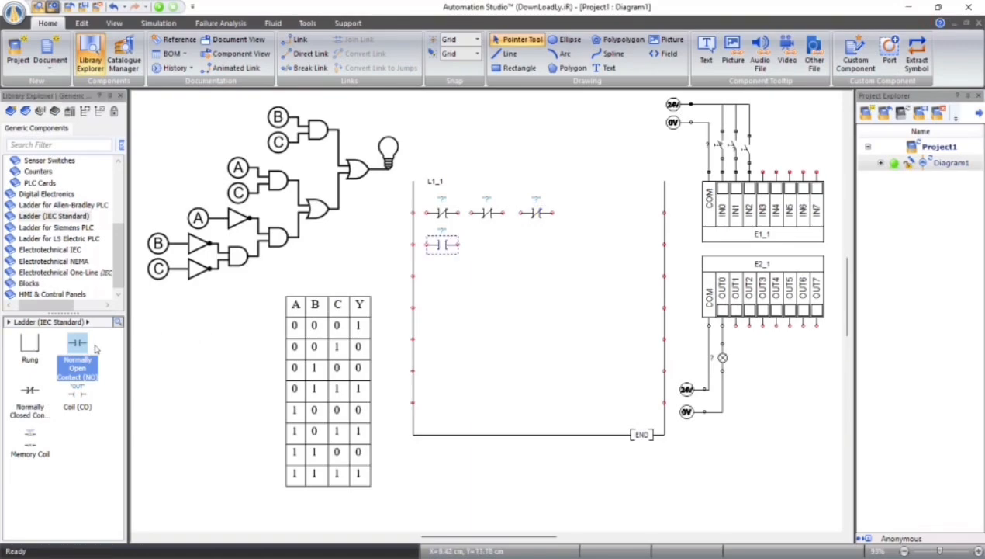
{"action": "left_click_drag", "start_coordinate": [84, 346], "coordinate": [538, 241]}
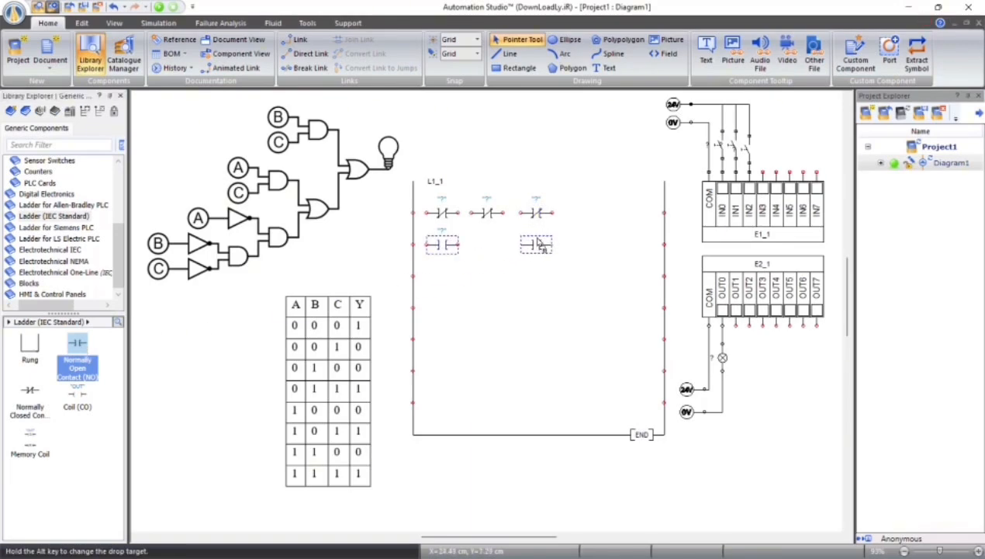
{"action": "left_click_drag", "start_coordinate": [83, 346], "coordinate": [443, 269]}
{"action": "left_click_drag", "start_coordinate": [83, 355], "coordinate": [537, 273]}
Add an OUT coil to the first line, wire each line's contacts in series, and join all three lines in parallel to the coil
{"action": "left_click_drag", "start_coordinate": [77, 390], "coordinate": [635, 212]}
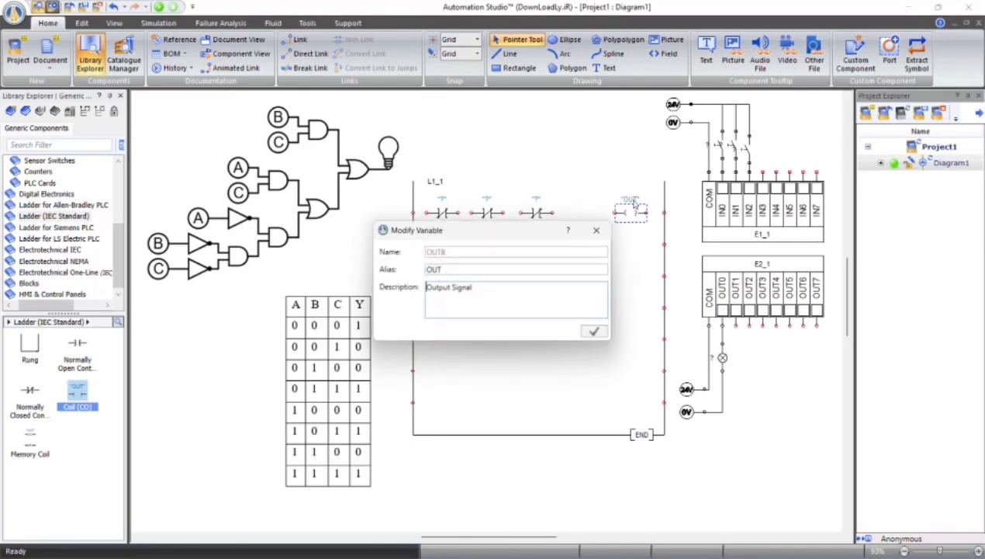
{"action": "left_click", "coordinate": [661, 225]}
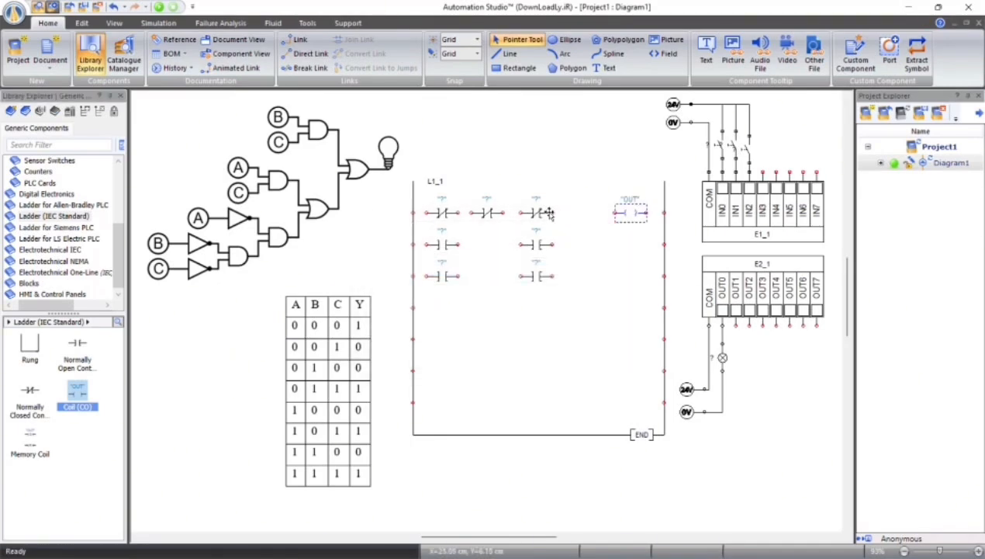
{"action": "left_click_drag", "start_coordinate": [551, 211], "coordinate": [665, 212]}
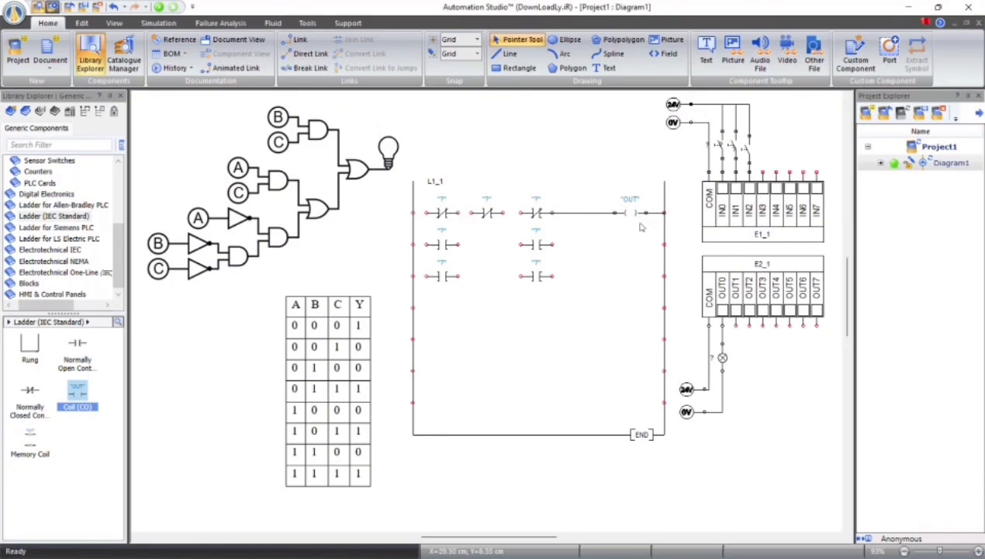
{"action": "left_click_drag", "start_coordinate": [415, 243], "coordinate": [521, 245]}
{"action": "left_click_drag", "start_coordinate": [458, 276], "coordinate": [519, 274]}
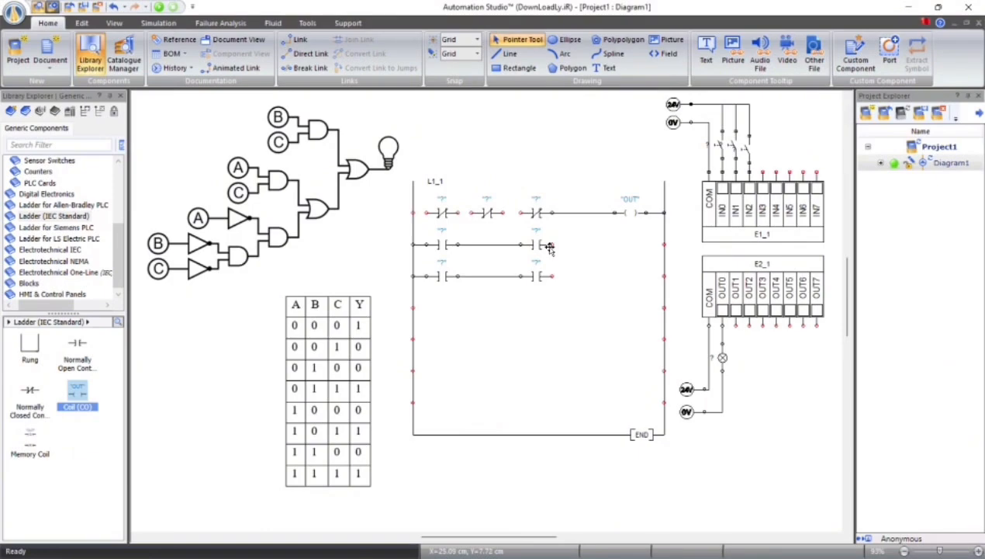
{"action": "left_click_drag", "start_coordinate": [414, 212], "coordinate": [520, 212]}
{"action": "left_click_drag", "start_coordinate": [552, 244], "coordinate": [615, 212]}
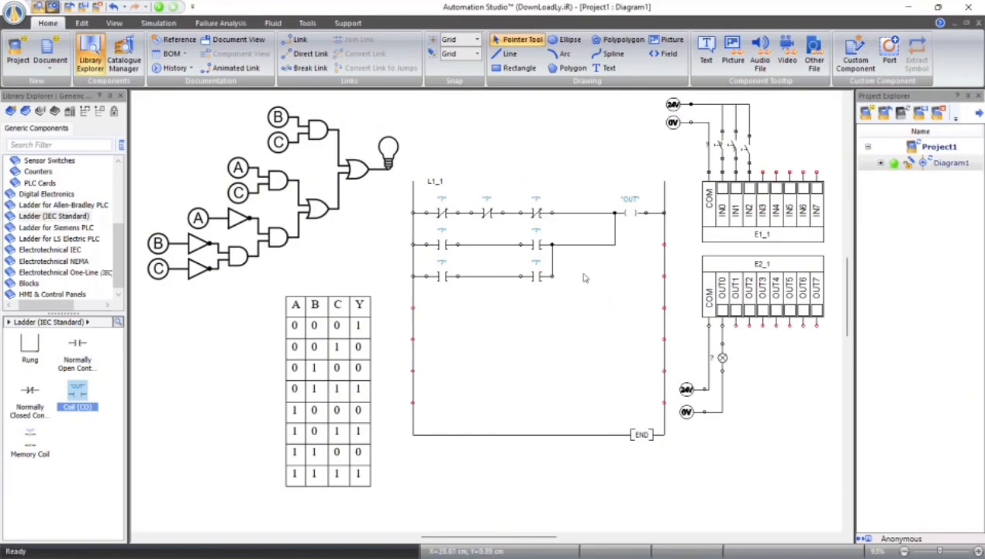
Link the three normally closed contacts on line one, in order, to PLC inputs IN1, IN2 and IN0
{"action": "double_click", "coordinate": [442, 211]}
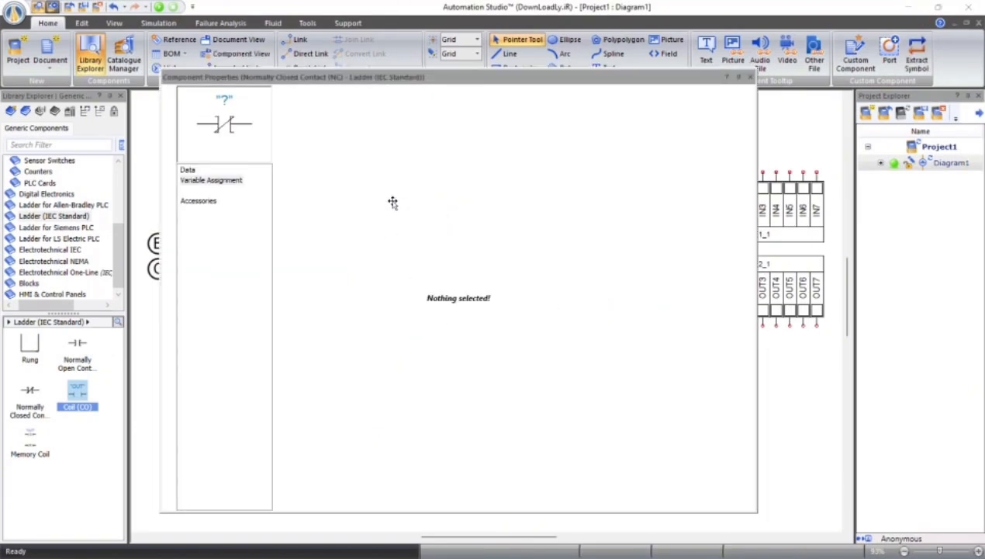
{"action": "double_click", "coordinate": [555, 244]}
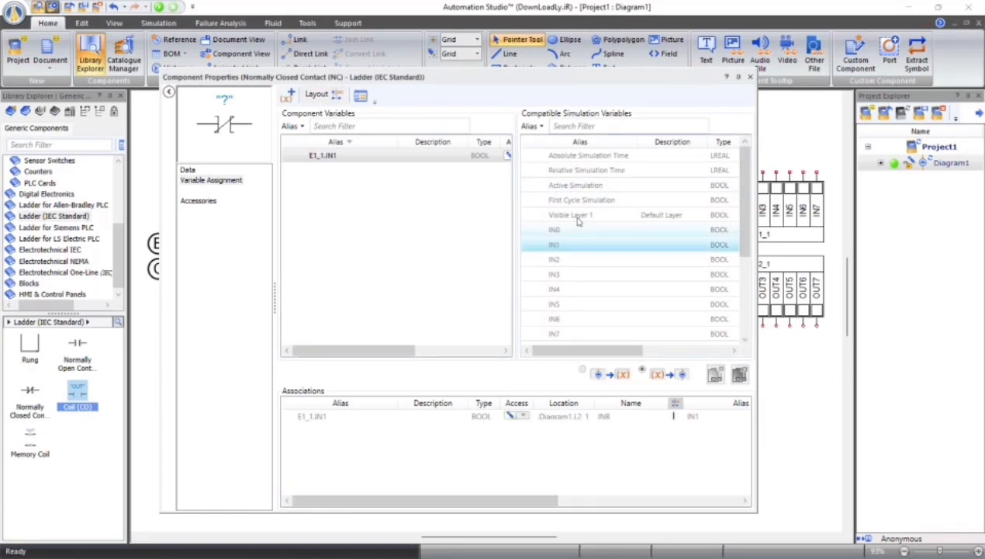
{"action": "left_click", "coordinate": [750, 76]}
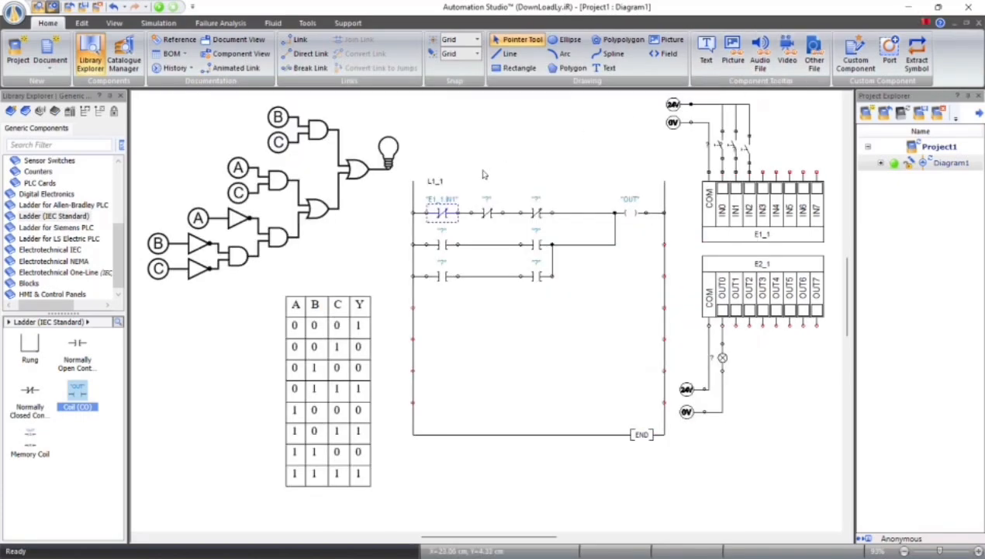
{"action": "double_click", "coordinate": [487, 215]}
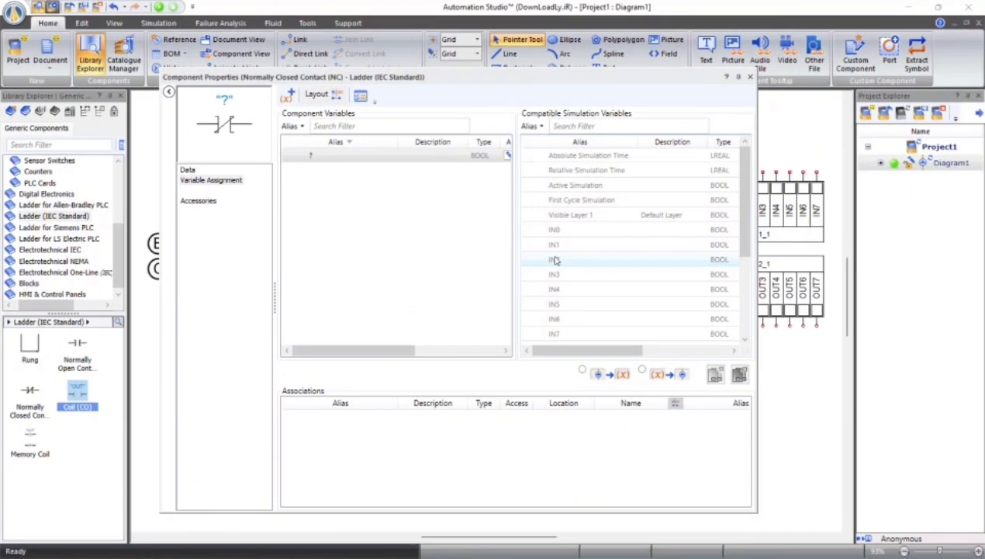
{"action": "double_click", "coordinate": [555, 259]}
{"action": "left_click", "coordinate": [750, 77]}
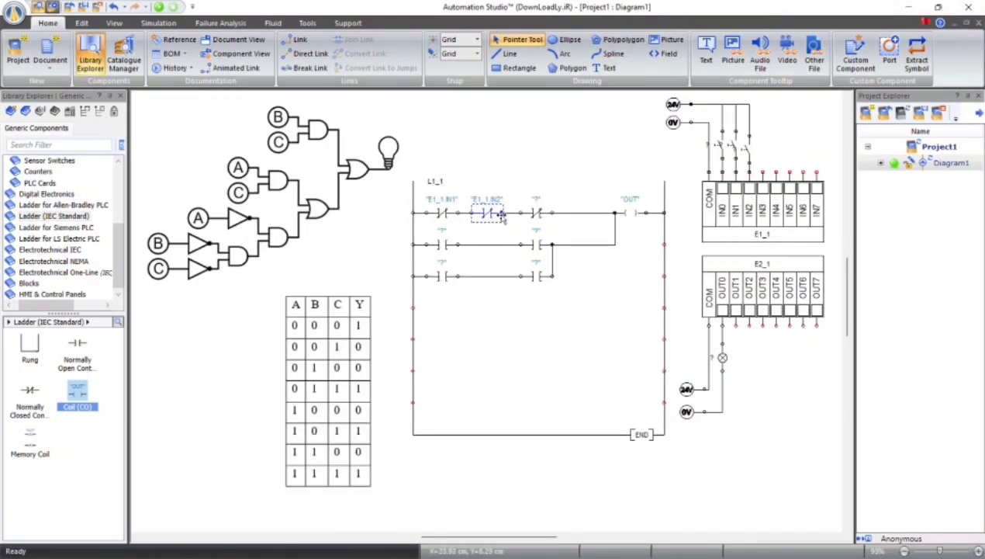
{"action": "double_click", "coordinate": [542, 218]}
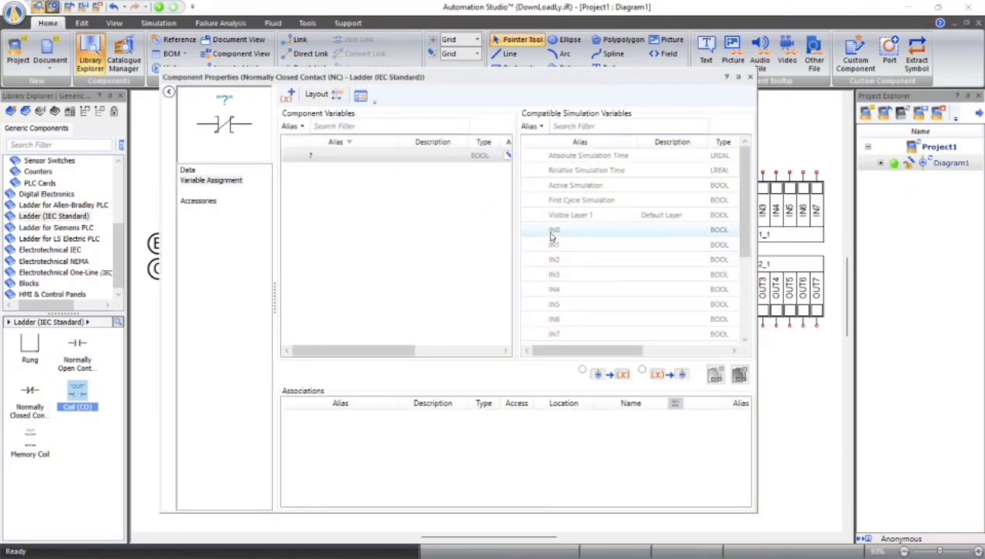
{"action": "double_click", "coordinate": [554, 229]}
{"action": "left_click", "coordinate": [750, 77]}
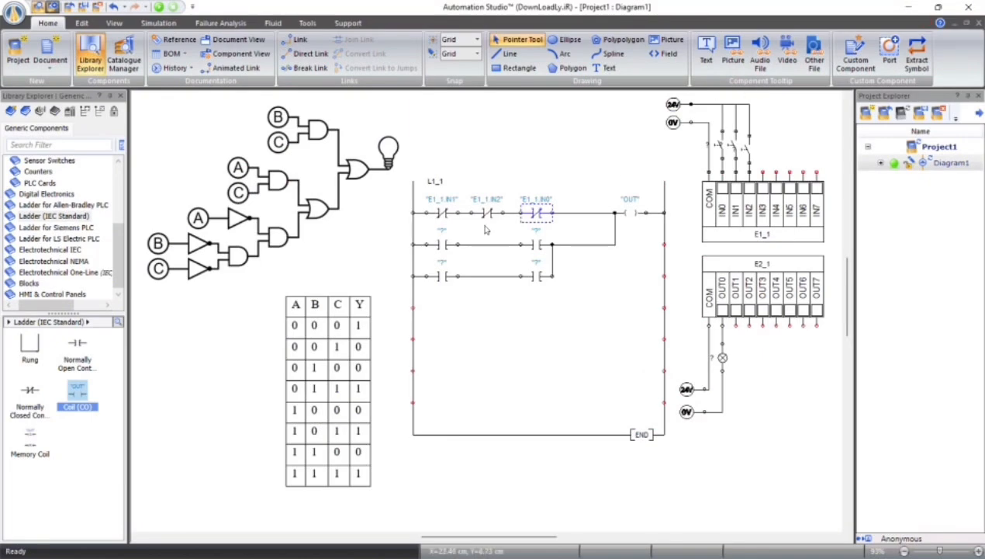
Link the two normally open contacts on line two to PLC inputs IN0 and IN2
{"action": "double_click", "coordinate": [442, 245]}
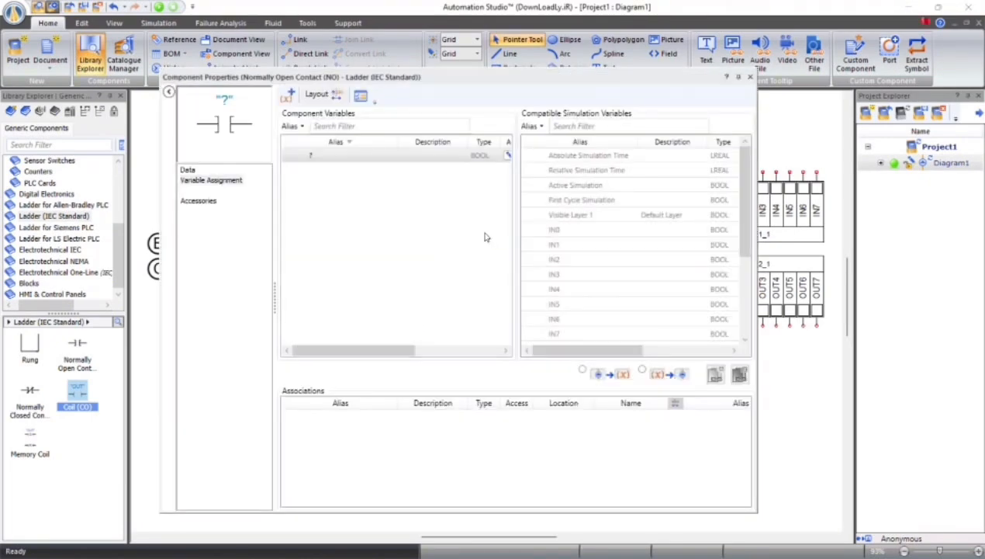
{"action": "double_click", "coordinate": [552, 230]}
{"action": "left_click", "coordinate": [749, 77]}
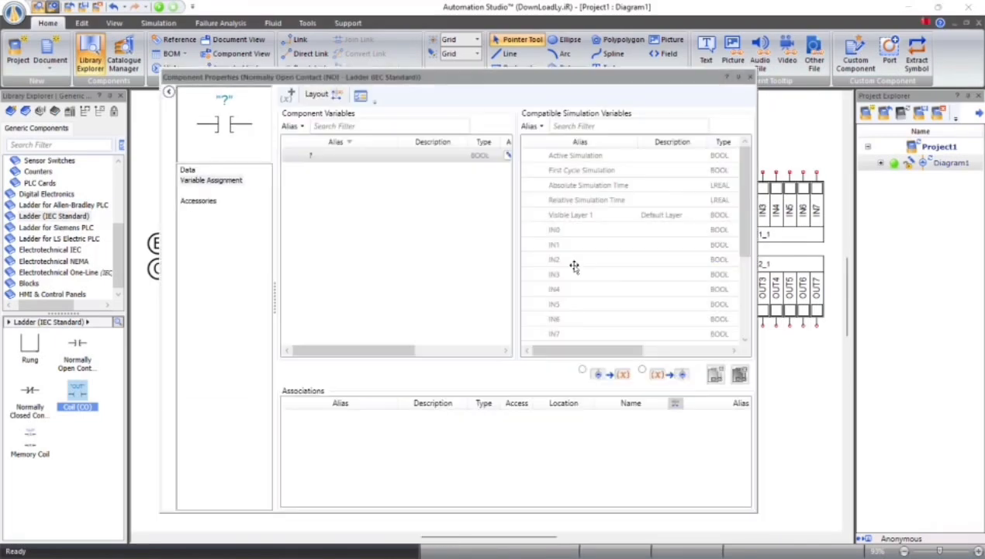
{"action": "double_click", "coordinate": [557, 259]}
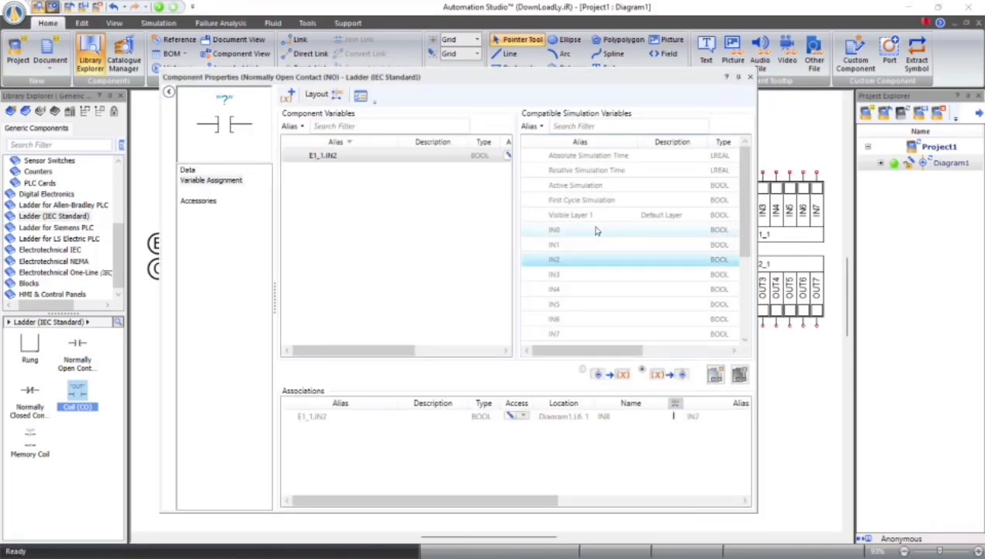
{"action": "left_click", "coordinate": [750, 77]}
Link the two normally open contacts on line three, in order, to PLC inputs IN1 and IN2
{"action": "double_click", "coordinate": [441, 277]}
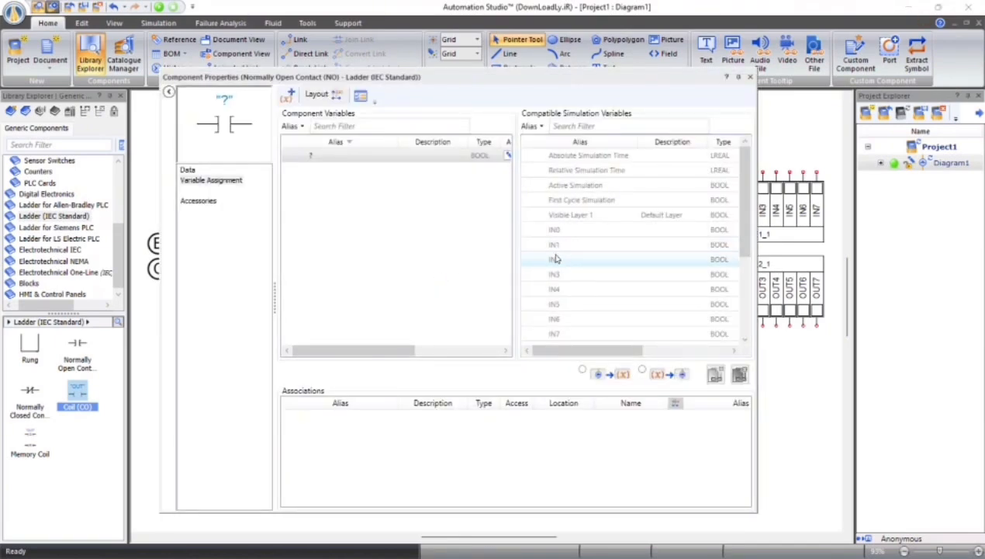
{"action": "double_click", "coordinate": [555, 245]}
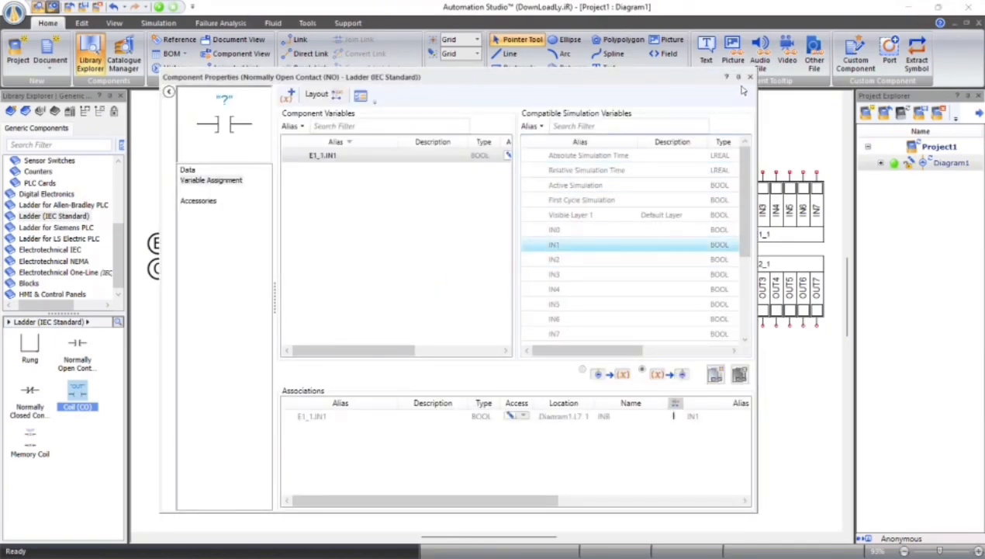
{"action": "left_click", "coordinate": [750, 77]}
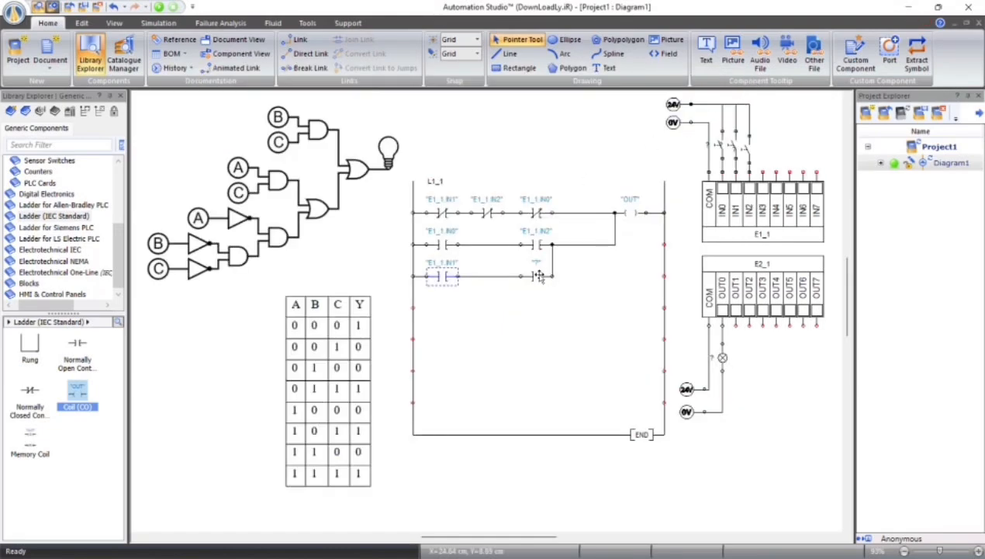
{"action": "double_click", "coordinate": [537, 275]}
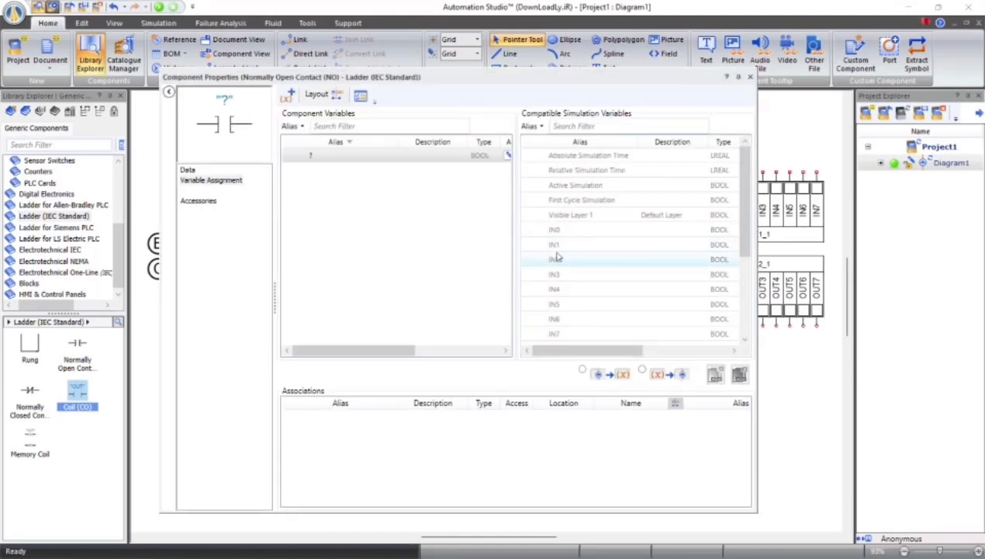
{"action": "double_click", "coordinate": [555, 259]}
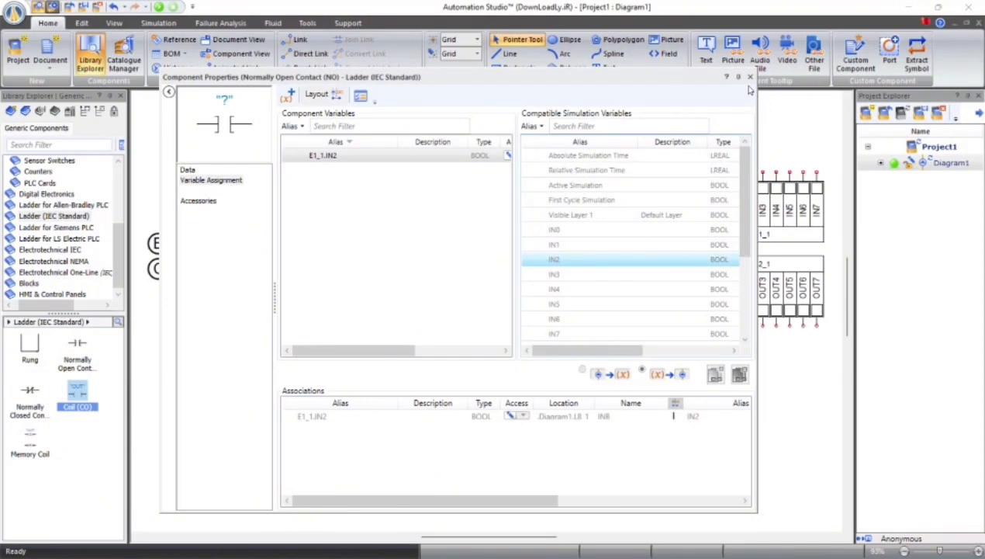
{"action": "left_click", "coordinate": [749, 77]}
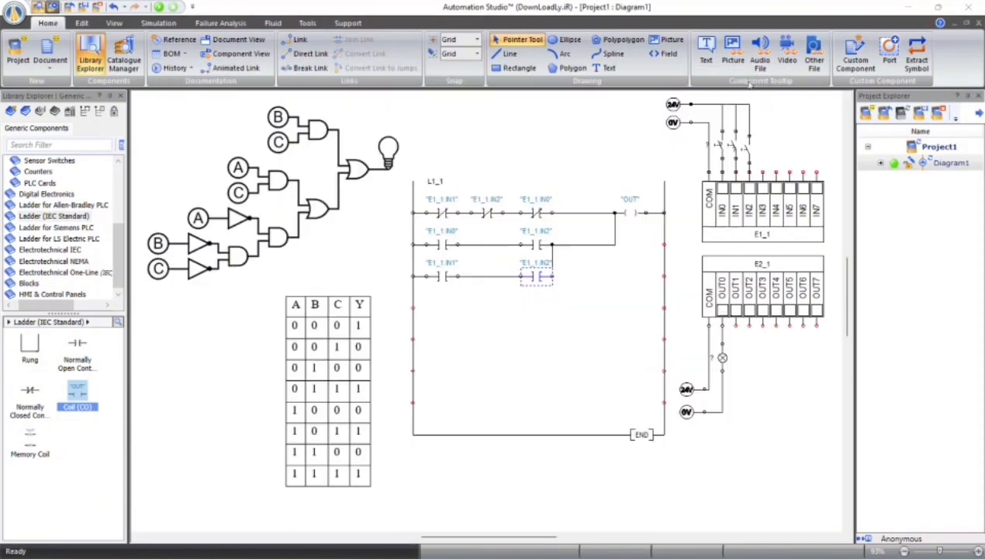
Link the output coil on line one to PLC output OUT0
{"action": "double_click", "coordinate": [631, 212]}
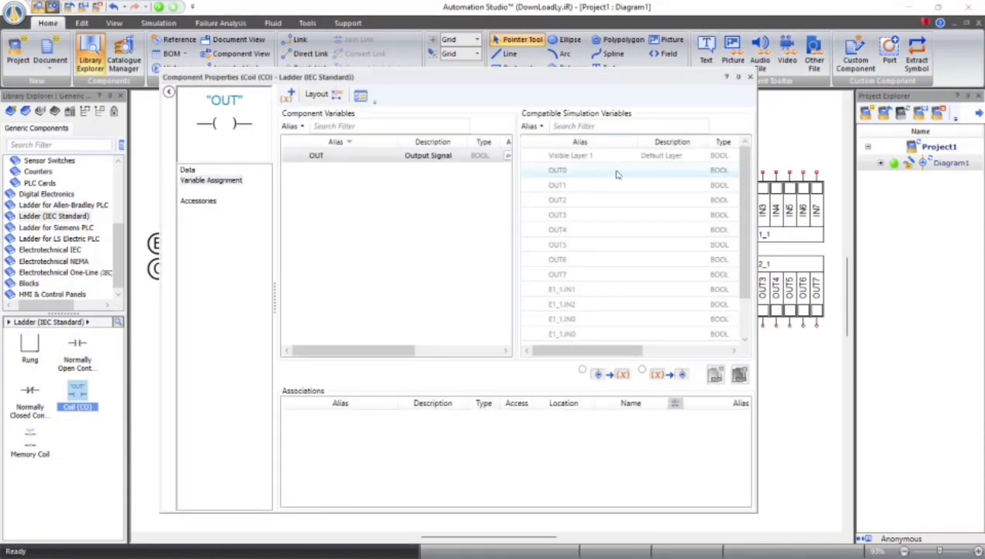
{"action": "double_click", "coordinate": [617, 173]}
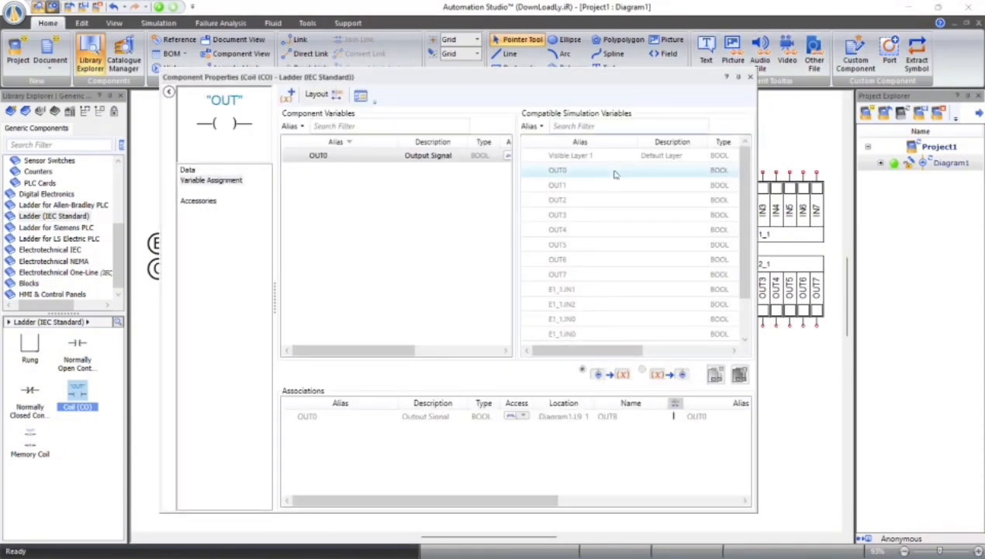
{"action": "left_click", "coordinate": [750, 77]}
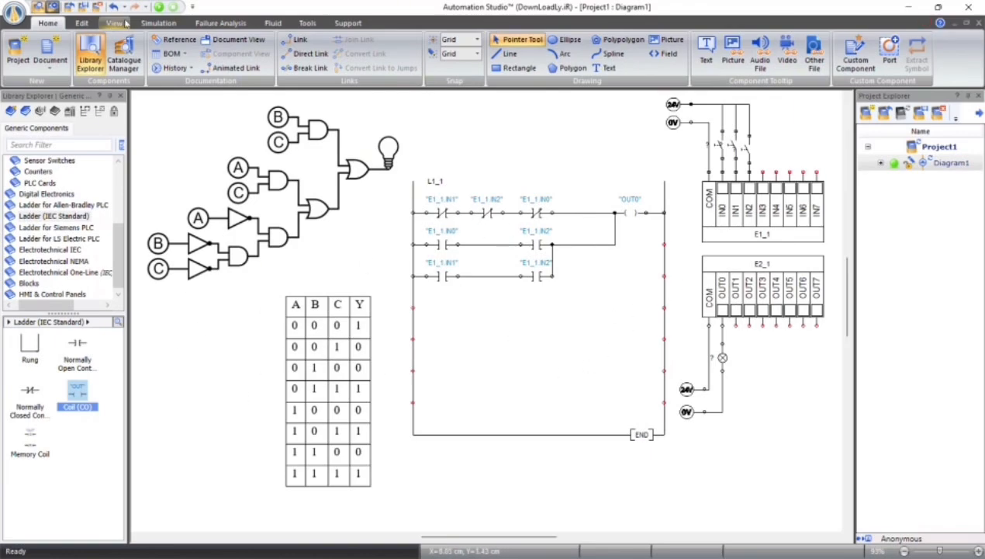
Start the simulation and, with IN0 off, toggle the IN1 and IN2 switches to test the truth-table rows where A is 0
{"action": "left_click", "coordinate": [157, 6]}
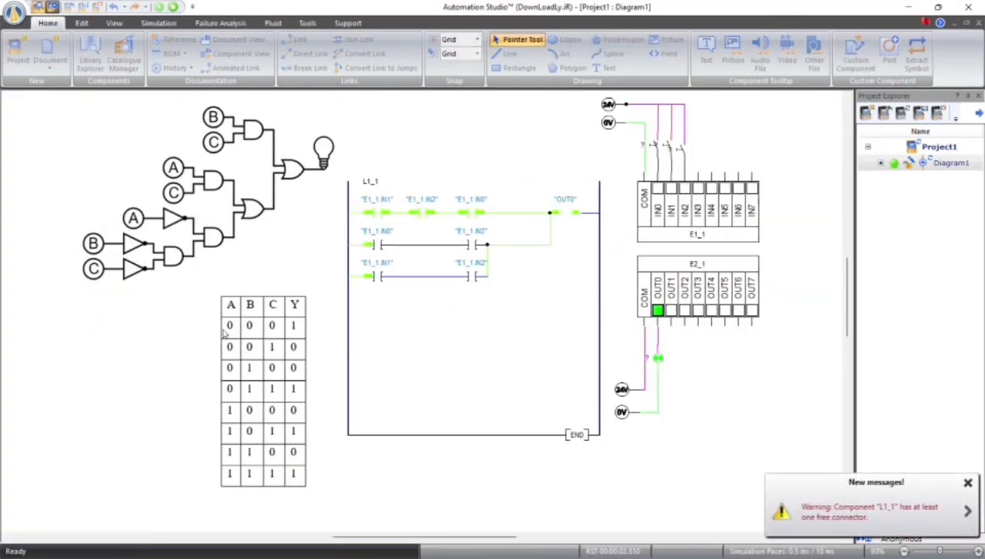
{"action": "left_click", "coordinate": [683, 155]}
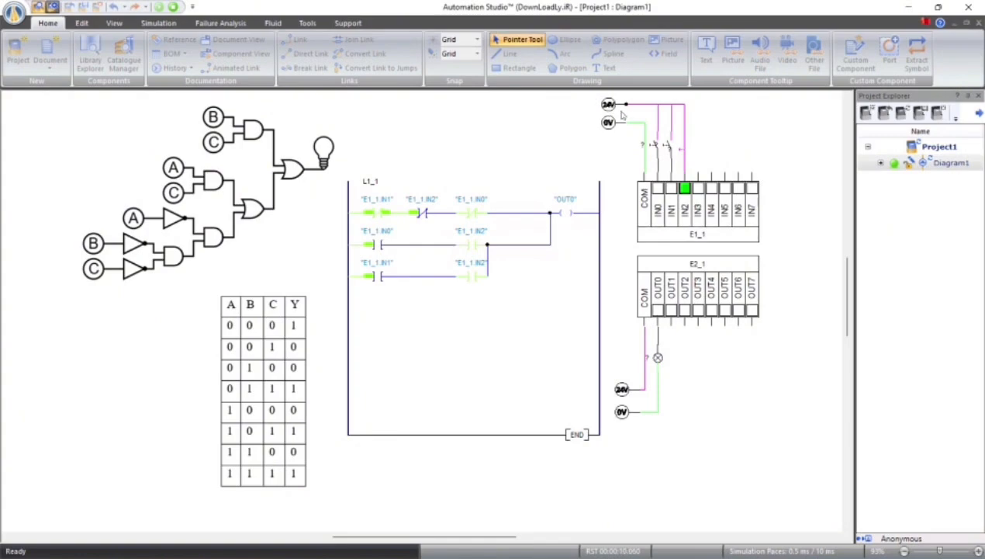
{"action": "left_click", "coordinate": [664, 155]}
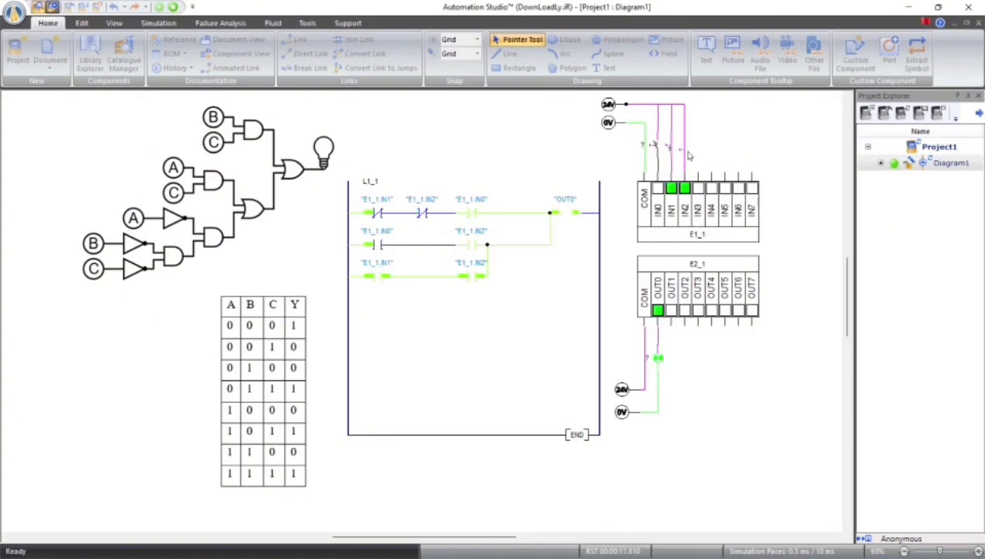
{"action": "left_click", "coordinate": [686, 150]}
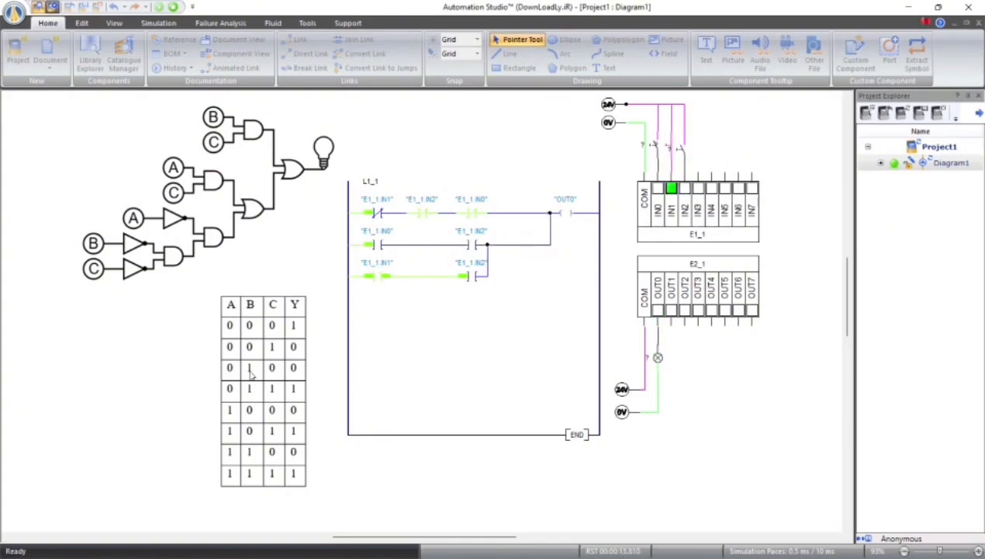
{"action": "left_click", "coordinate": [681, 147]}
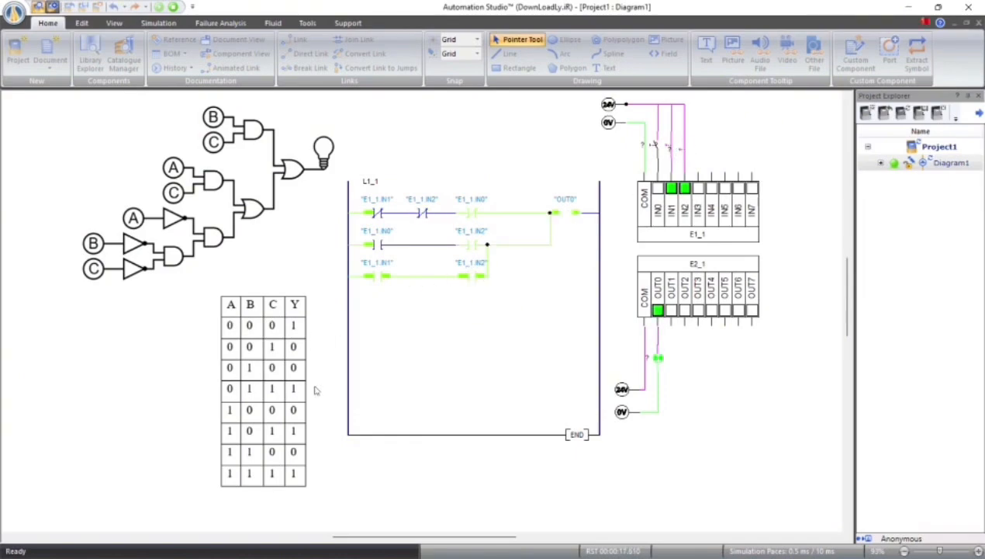
Switch IN0 on, toggle IN1 and IN2 to test the truth-table rows where A is 1, and stop the simulation
{"action": "left_click", "coordinate": [654, 147]}
{"action": "left_click", "coordinate": [665, 151]}
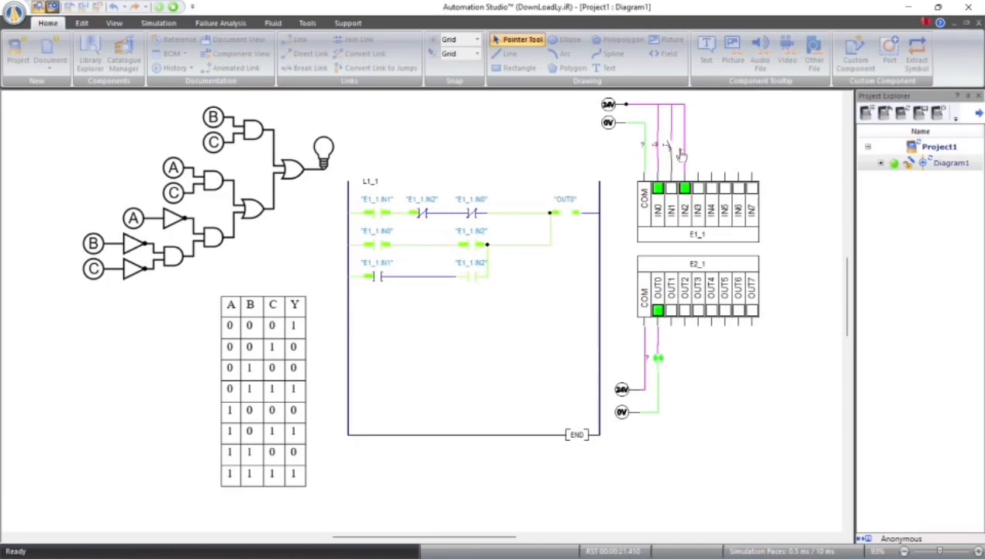
{"action": "left_click", "coordinate": [686, 151]}
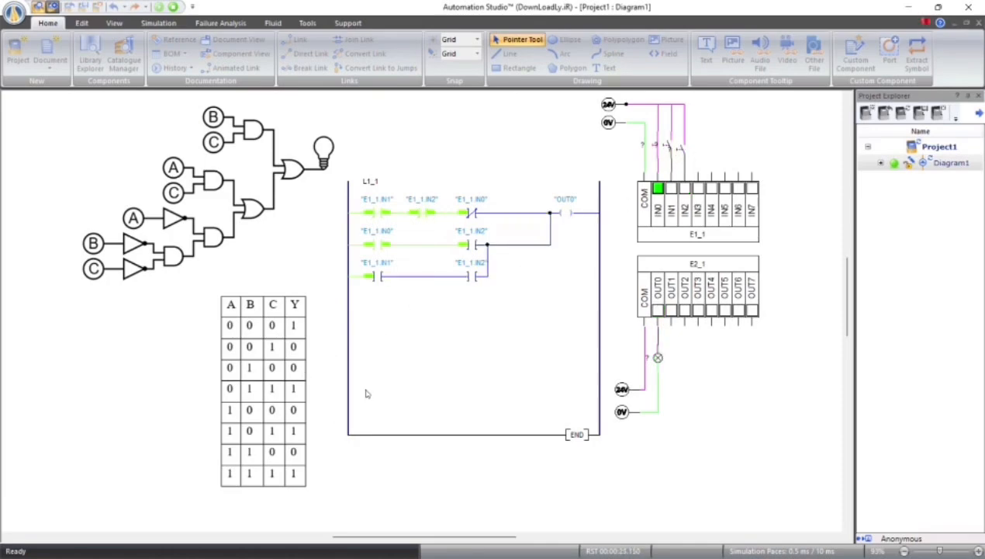
{"action": "left_click", "coordinate": [686, 155]}
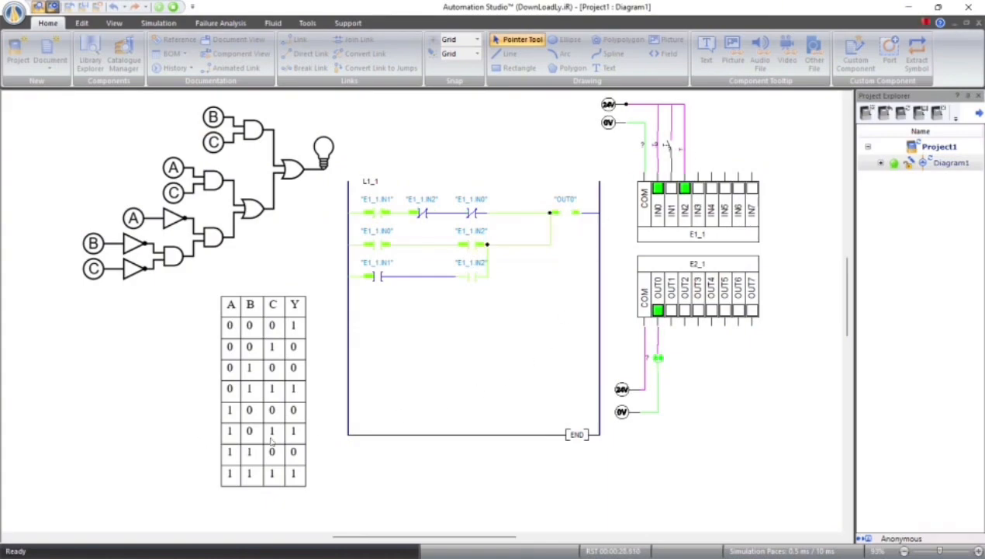
{"action": "left_click", "coordinate": [685, 152]}
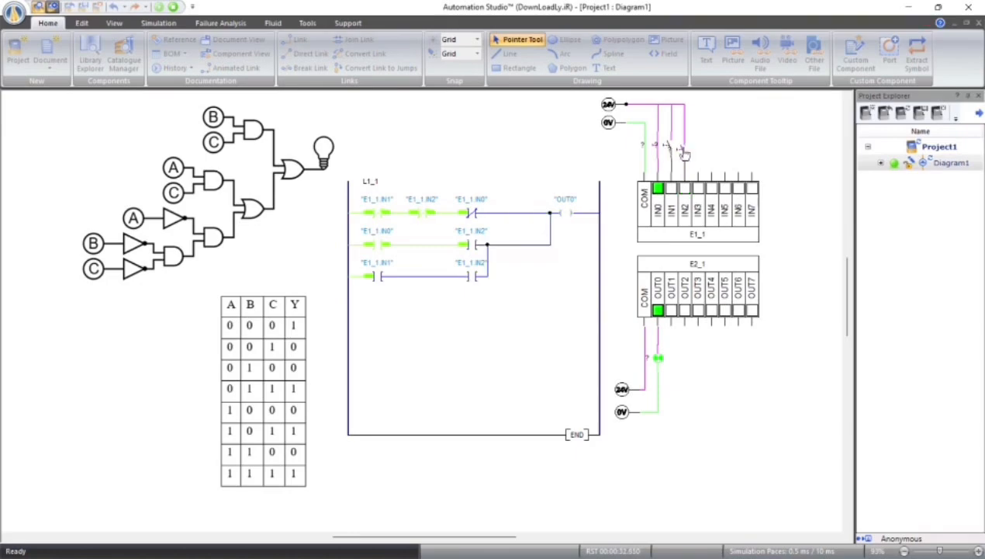
{"action": "left_click", "coordinate": [665, 148]}
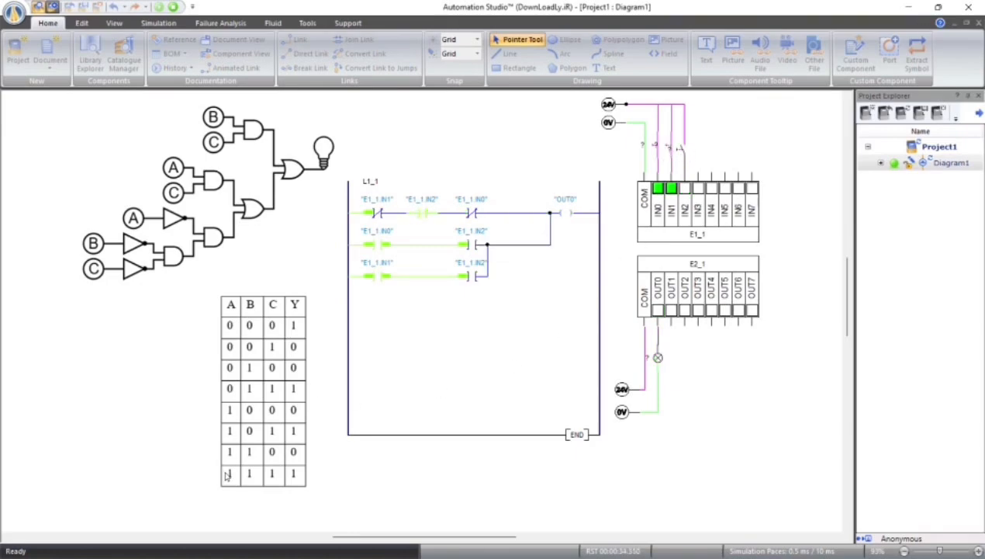
{"action": "left_click", "coordinate": [681, 153]}
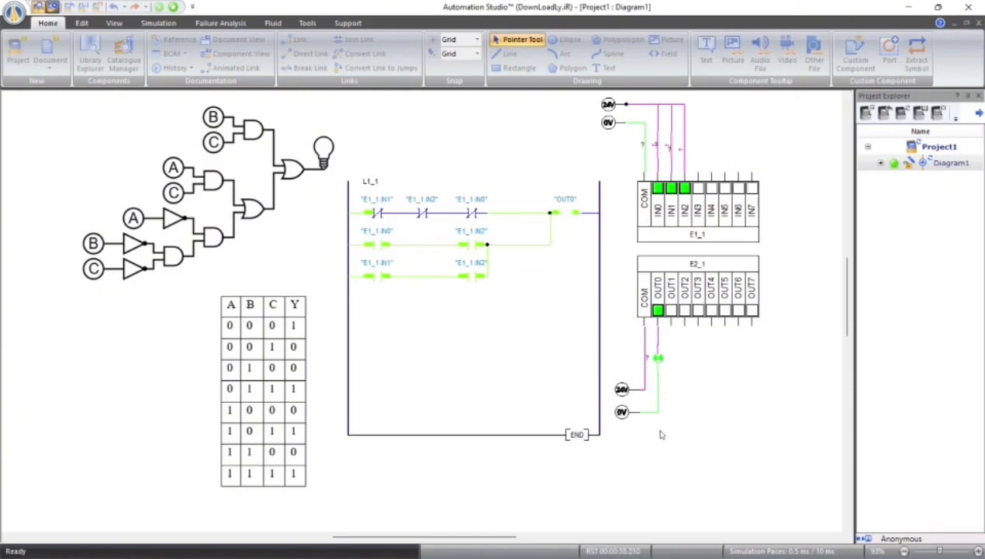
{"action": "left_click", "coordinate": [175, 7]}
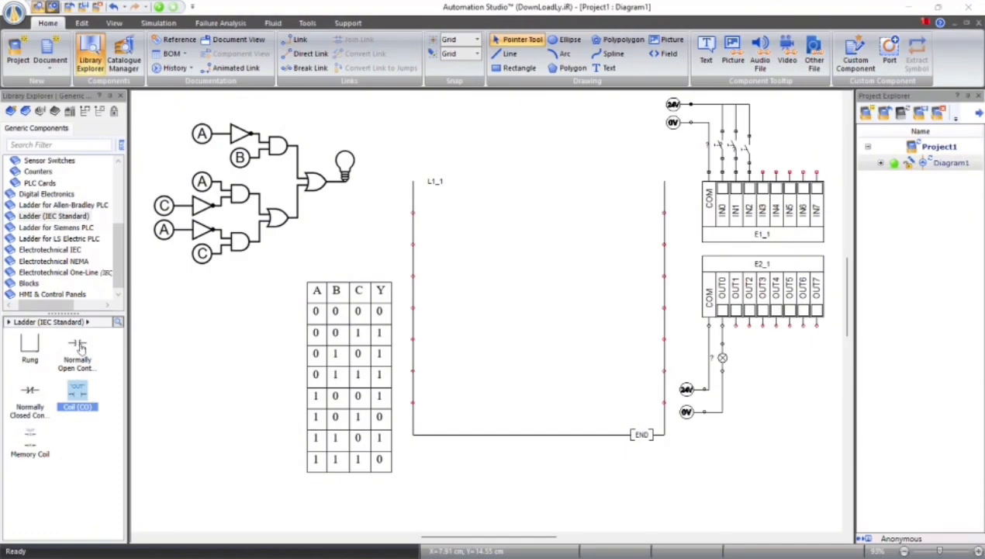
Place a normally closed and a normally open contact on line one, and a normally open and a normally closed contact on line two
{"action": "left_click_drag", "start_coordinate": [30, 392], "coordinate": [447, 213]}
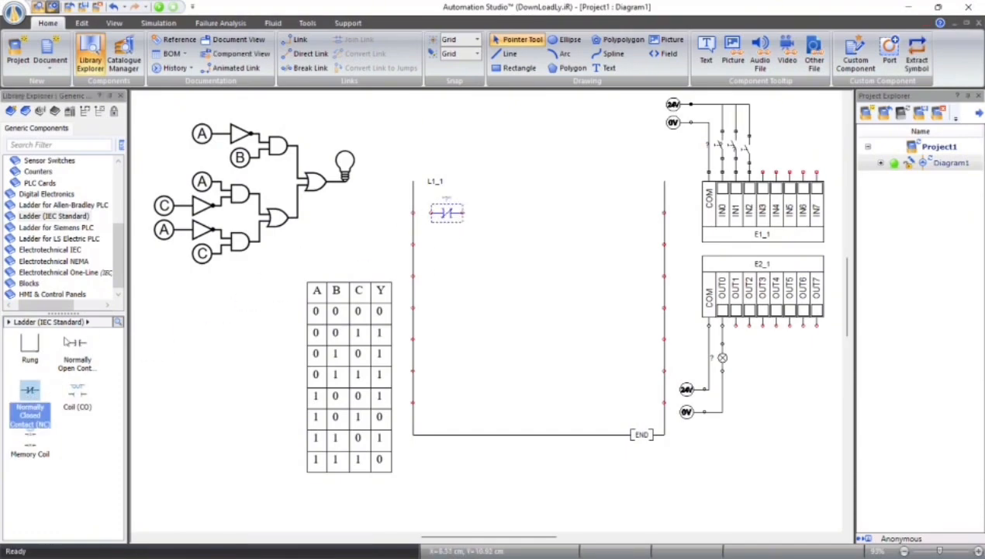
{"action": "left_click", "coordinate": [76, 344]}
{"action": "left_click_drag", "start_coordinate": [76, 344], "coordinate": [491, 211]}
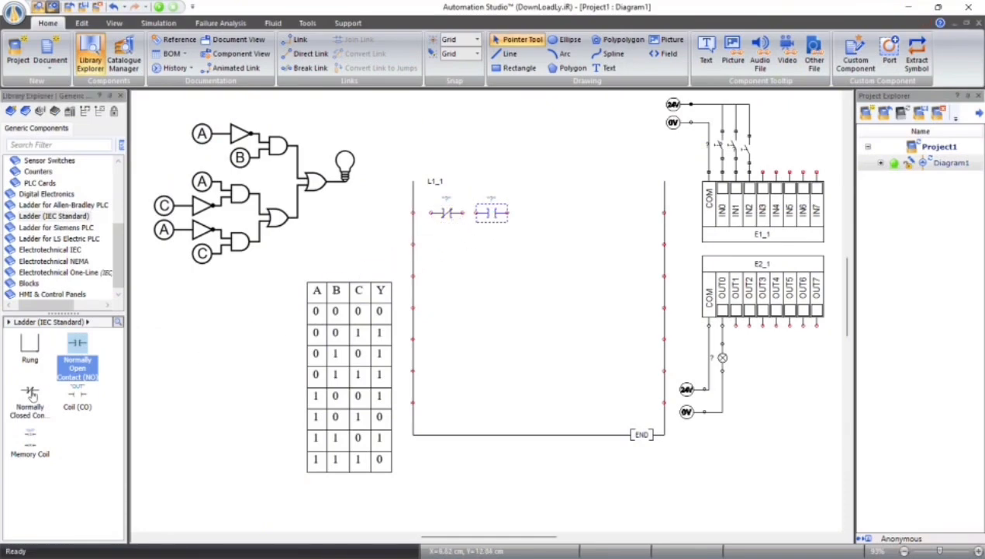
{"action": "left_click_drag", "start_coordinate": [29, 389], "coordinate": [494, 245]}
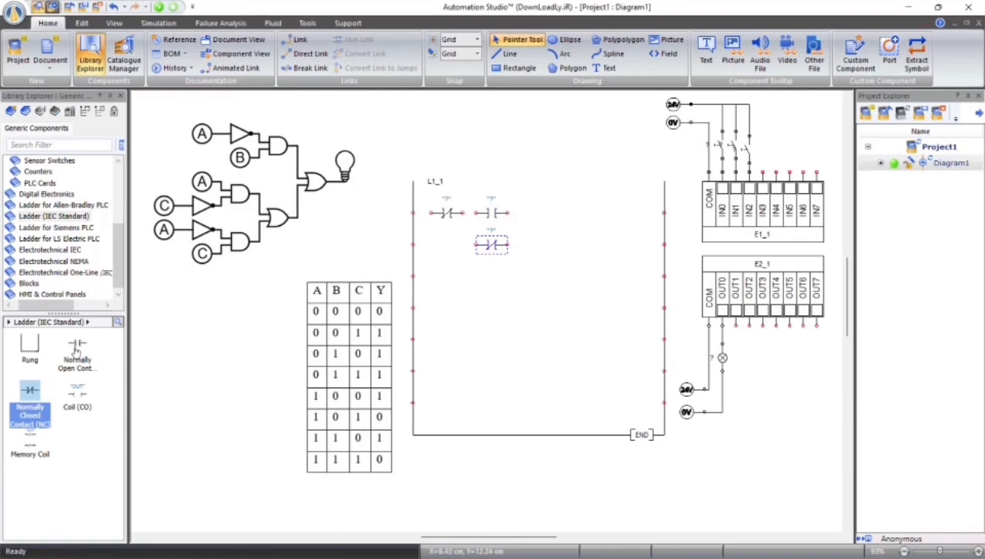
{"action": "left_click_drag", "start_coordinate": [77, 344], "coordinate": [448, 245]}
{"action": "left_click", "coordinate": [500, 274]}
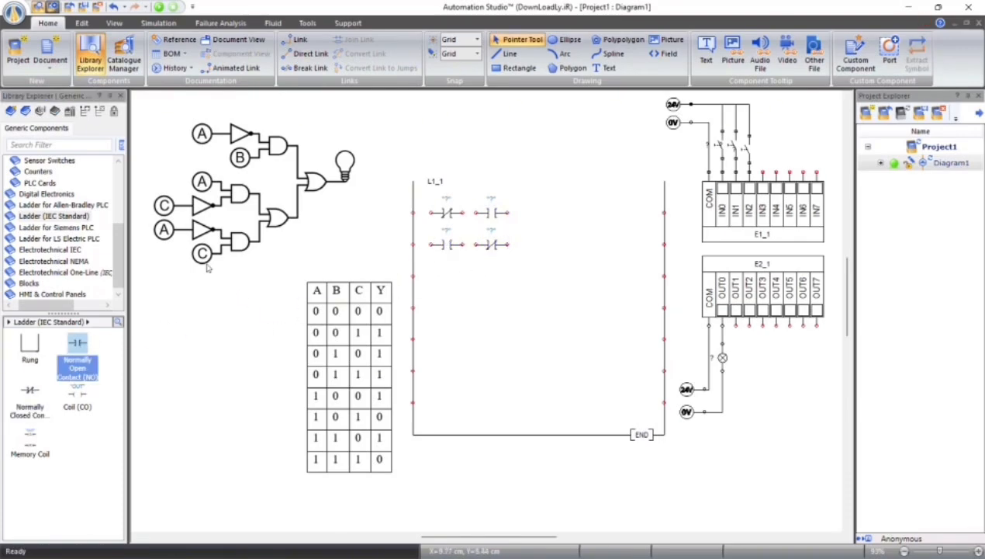
Place a normally closed contact followed by a normally open contact on line three, and add an OUT coil at the end of line one
{"action": "left_click_drag", "start_coordinate": [432, 326], "coordinate": [447, 273]}
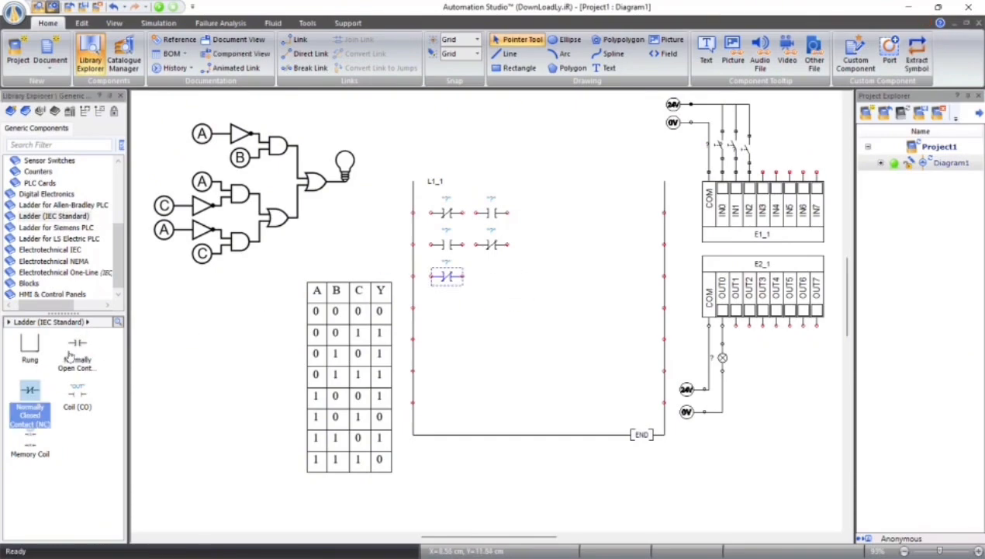
{"action": "left_click_drag", "start_coordinate": [70, 350], "coordinate": [495, 275]}
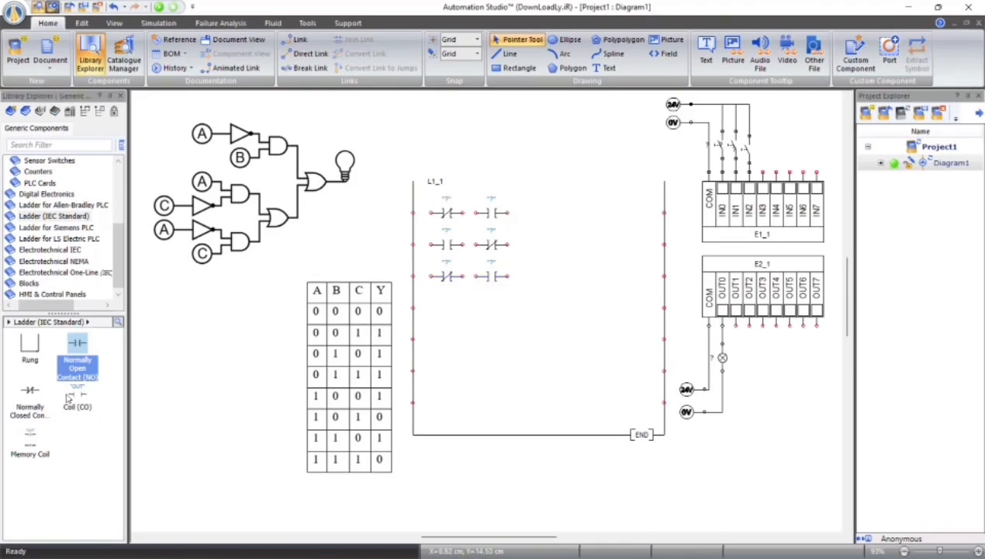
{"action": "left_click_drag", "start_coordinate": [69, 397], "coordinate": [637, 216]}
{"action": "left_click", "coordinate": [596, 230]}
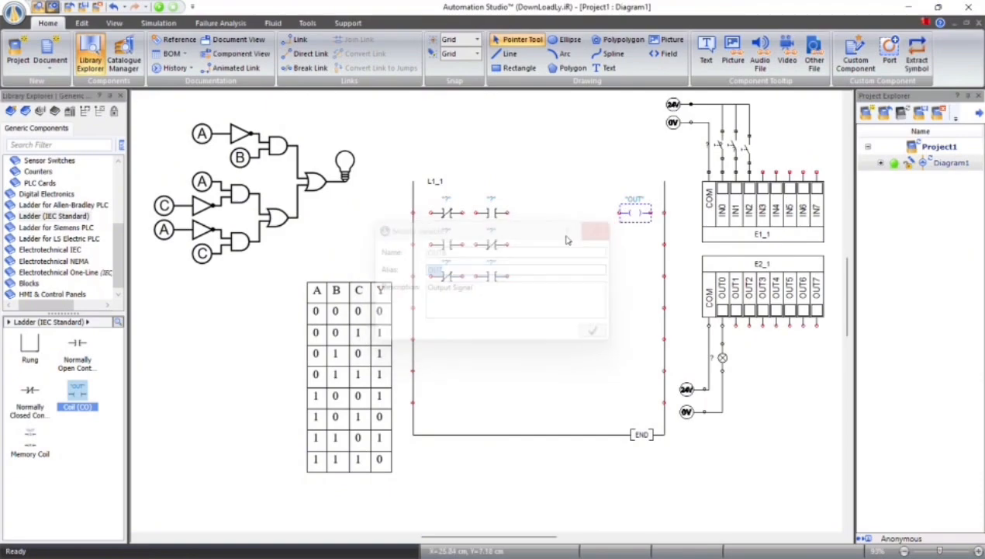
{"action": "left_click", "coordinate": [482, 230]}
Wire line one in series from the left rail through both contacts to the OUT coil
{"action": "left_click", "coordinate": [414, 212]}
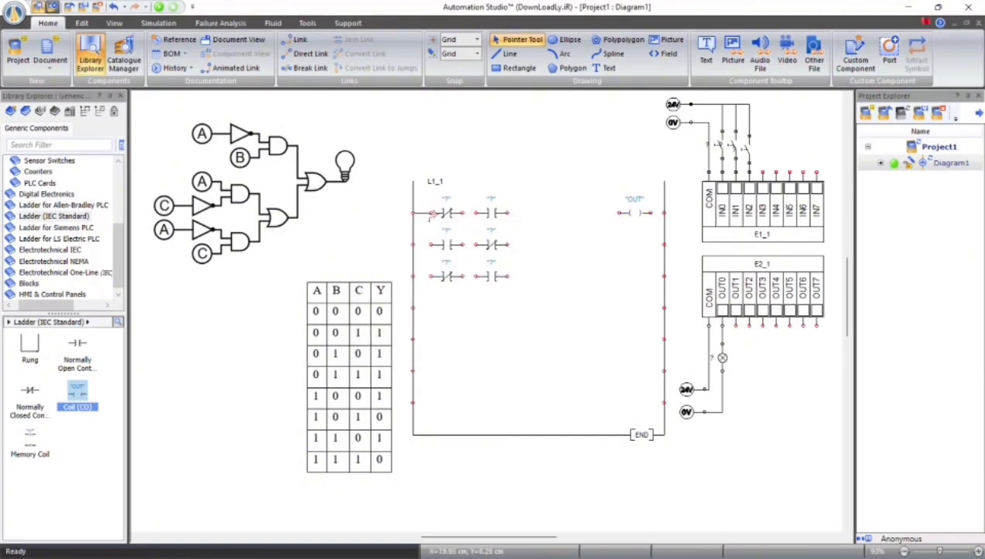
{"action": "left_click", "coordinate": [432, 213]}
{"action": "left_click", "coordinate": [476, 213]}
{"action": "left_click", "coordinate": [506, 212]}
{"action": "left_click", "coordinate": [619, 211]}
Join the output ends of lines two and three to the input of the OUT coil
{"action": "left_click", "coordinate": [508, 243]}
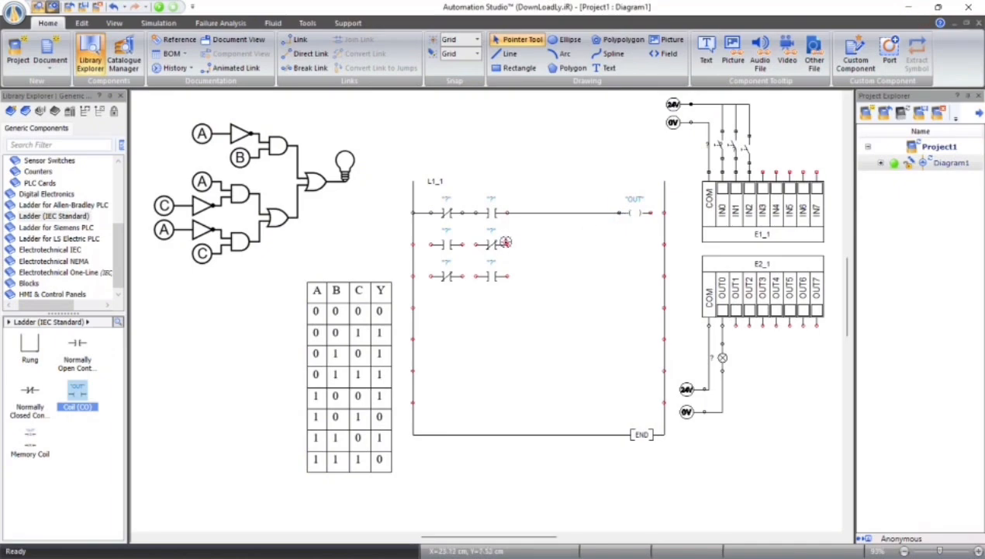
{"action": "left_click", "coordinate": [619, 212]}
{"action": "left_click", "coordinate": [506, 276]}
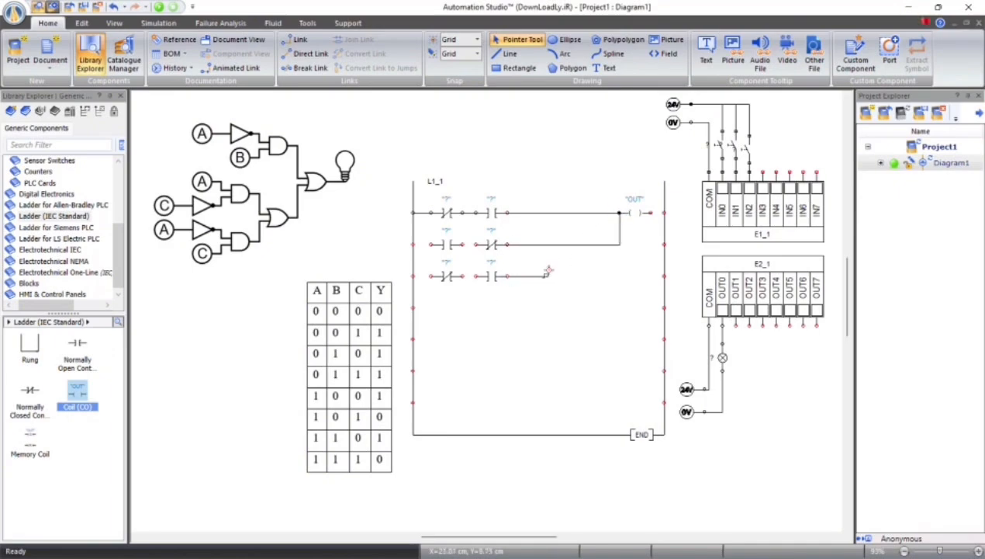
{"action": "left_click", "coordinate": [620, 212]}
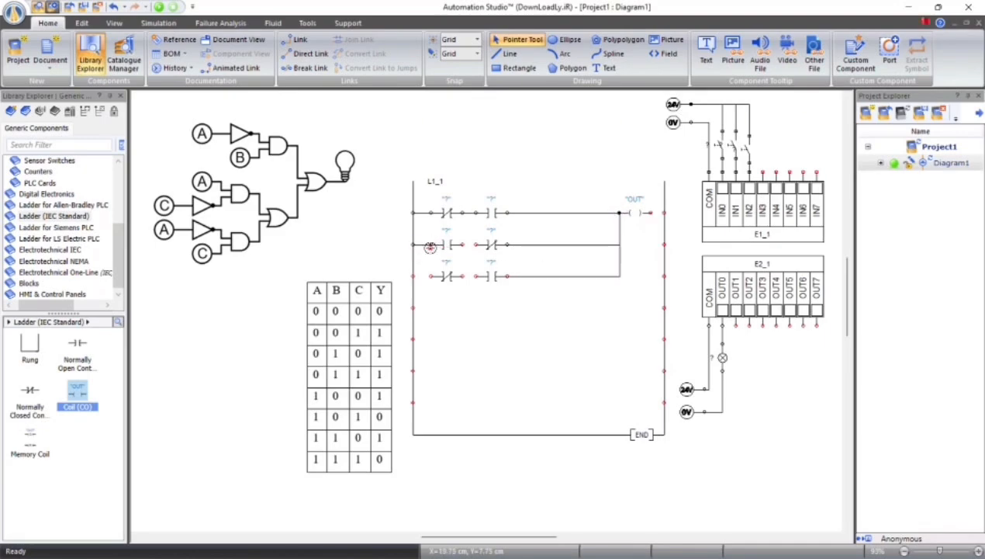
Wire the contacts of lines two and three in series from the left rail, and connect the OUT coil to the right rail
{"action": "left_click", "coordinate": [430, 246]}
{"action": "left_click", "coordinate": [413, 276]}
{"action": "left_click", "coordinate": [431, 277]}
{"action": "left_click", "coordinate": [463, 244]}
{"action": "left_click", "coordinate": [476, 244]}
{"action": "left_click", "coordinate": [463, 276]}
{"action": "left_click", "coordinate": [476, 276]}
{"action": "left_click", "coordinate": [650, 211]}
{"action": "left_click", "coordinate": [665, 212]}
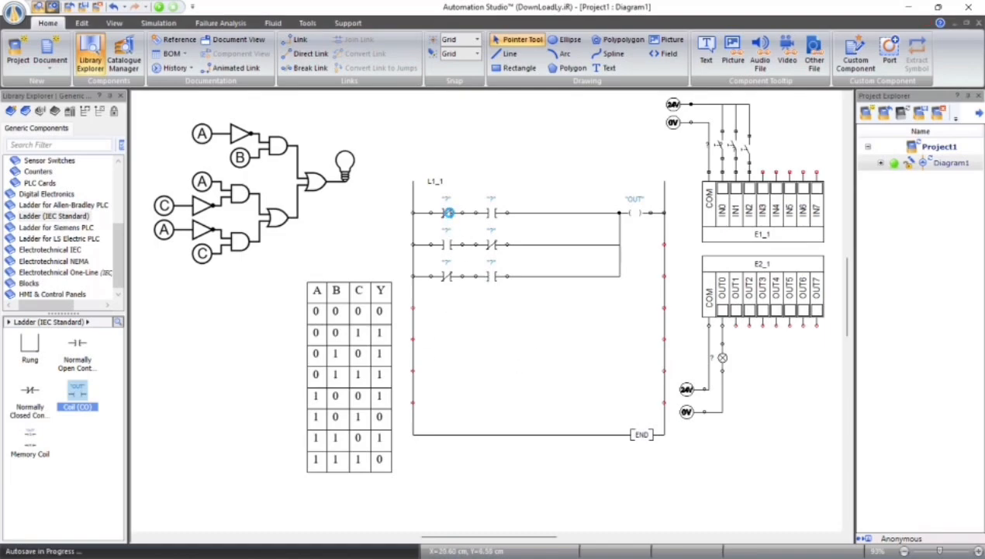
Assign IN0 to the normally closed contact and IN2 to the normally open contact on line one
{"action": "double_click", "coordinate": [449, 212]}
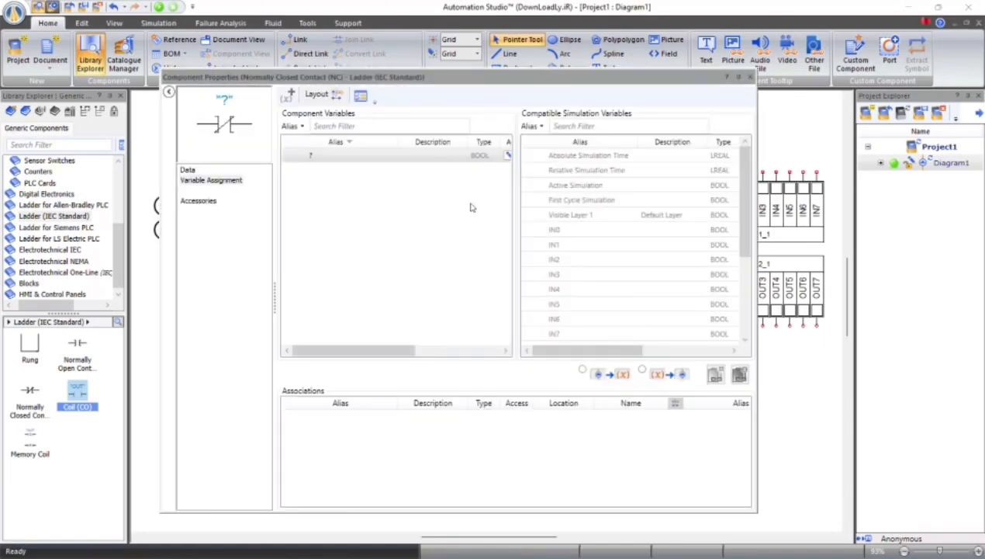
{"action": "double_click", "coordinate": [555, 229]}
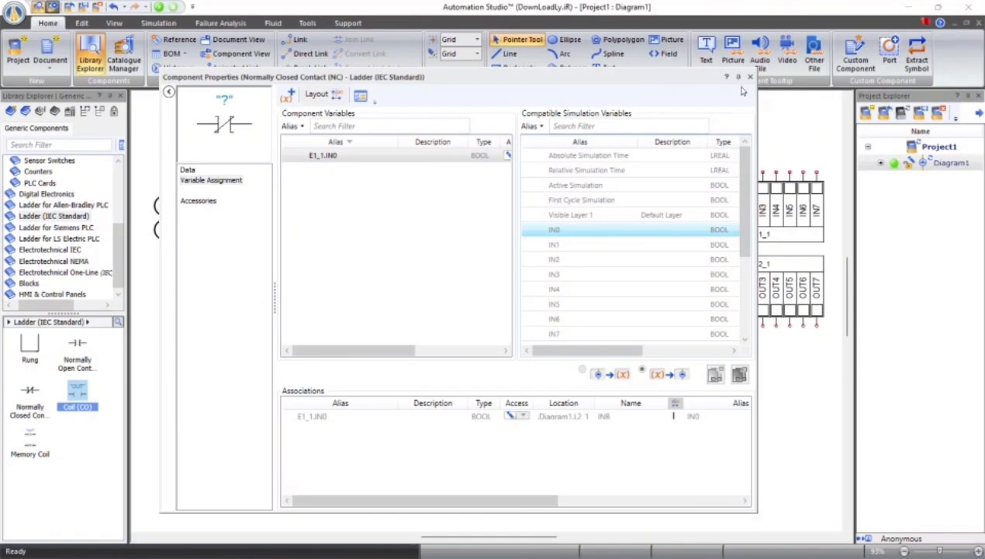
{"action": "left_click", "coordinate": [750, 77]}
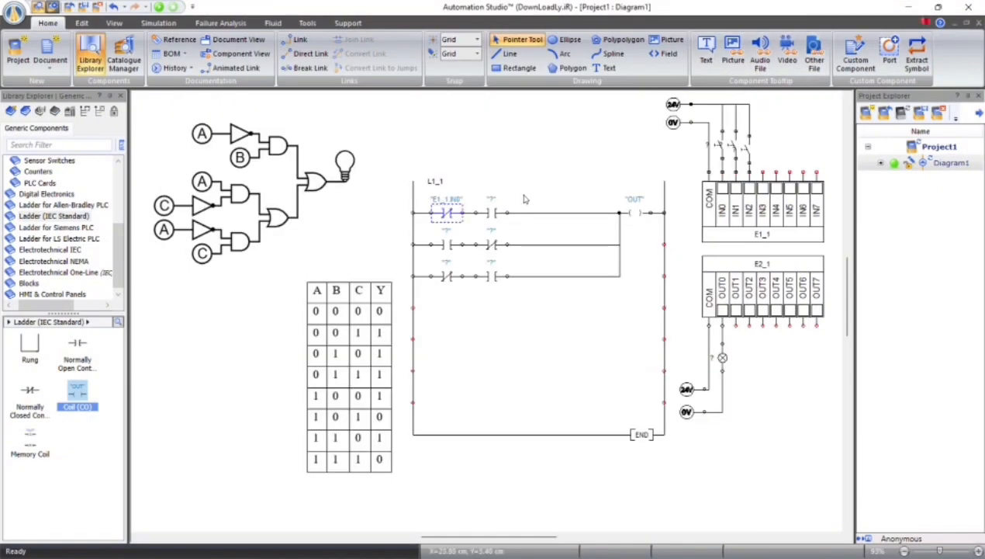
{"action": "double_click", "coordinate": [492, 210]}
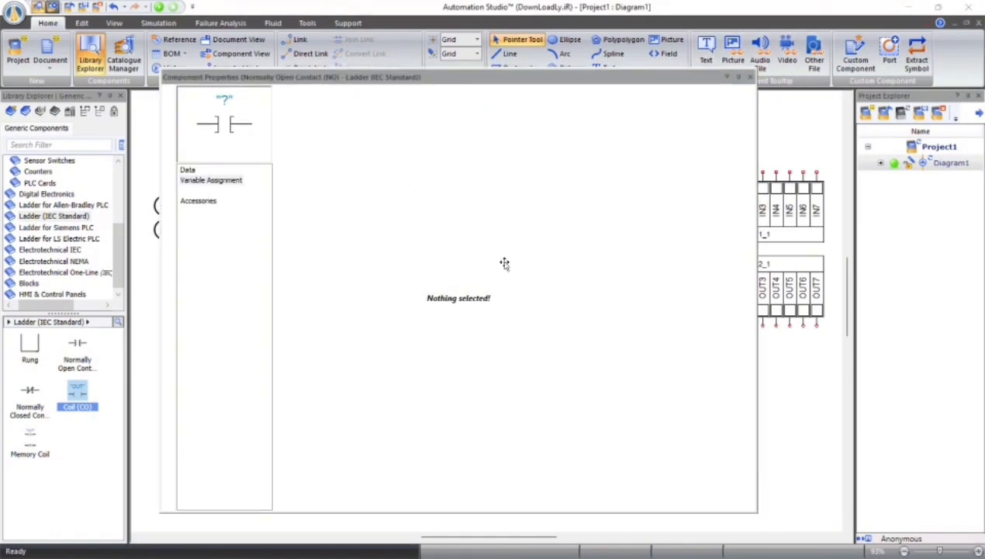
{"action": "double_click", "coordinate": [554, 259]}
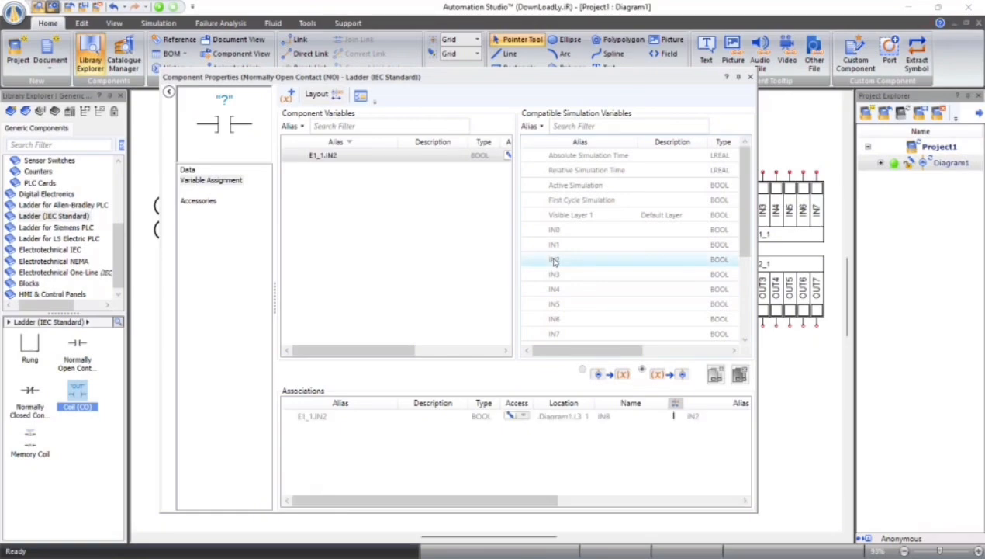
{"action": "left_click", "coordinate": [750, 76]}
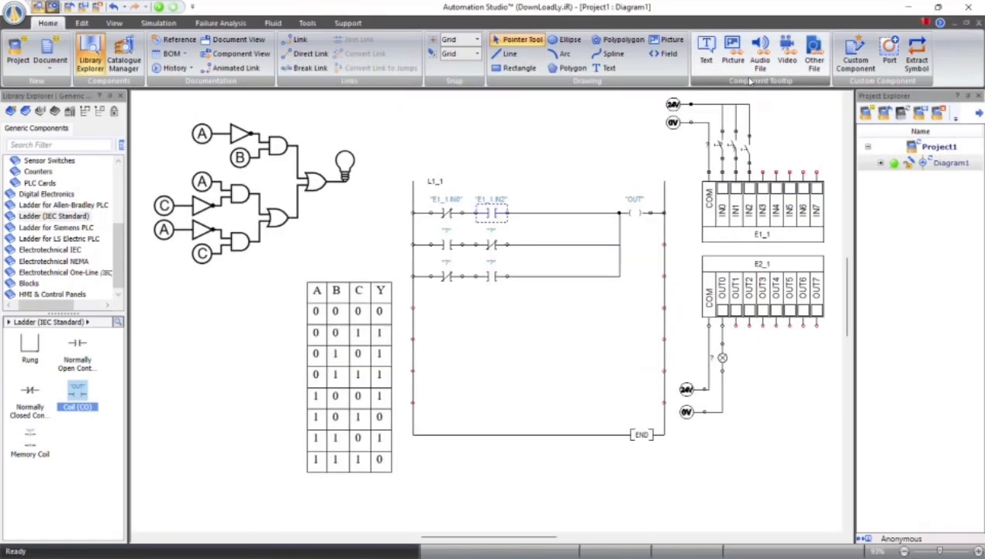
Assign IN0 to the normally open contact and IN2 to the normally closed contact on line two
{"action": "double_click", "coordinate": [449, 247]}
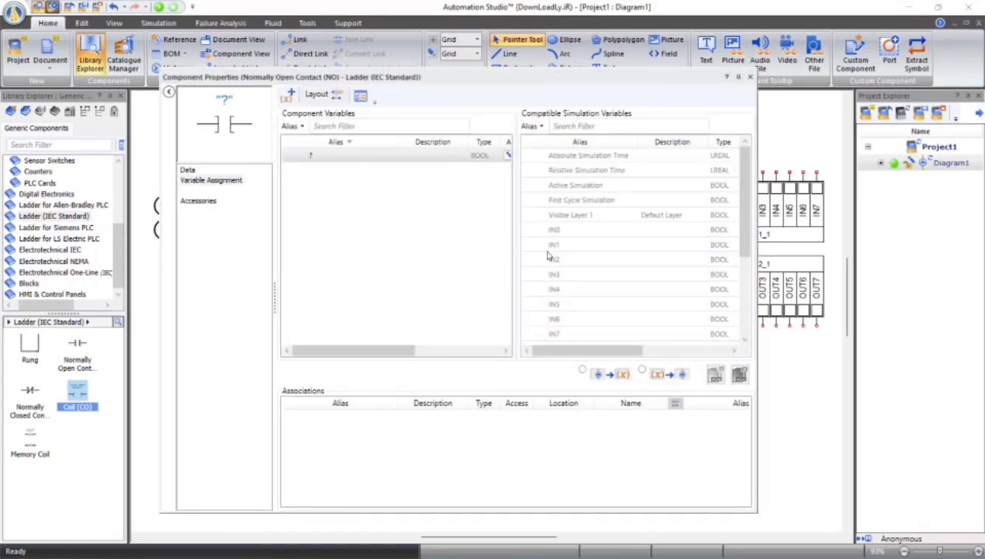
{"action": "double_click", "coordinate": [554, 230]}
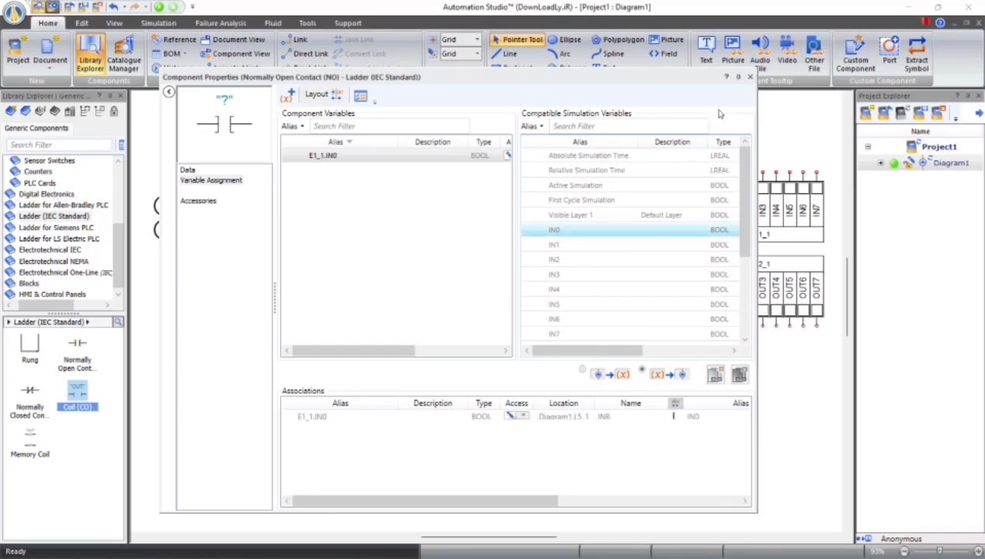
{"action": "left_click", "coordinate": [750, 77]}
{"action": "double_click", "coordinate": [490, 243]}
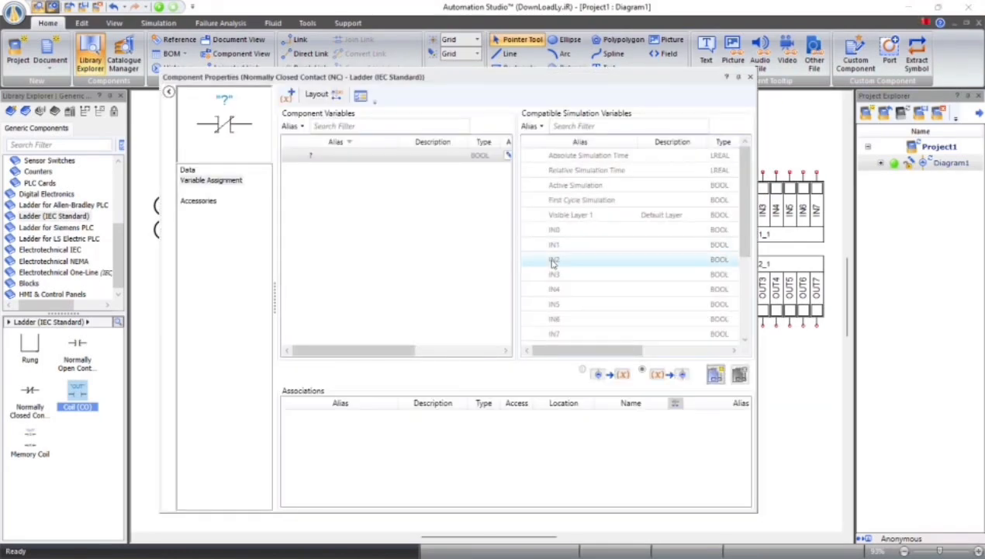
{"action": "double_click", "coordinate": [554, 260]}
{"action": "left_click", "coordinate": [750, 77]}
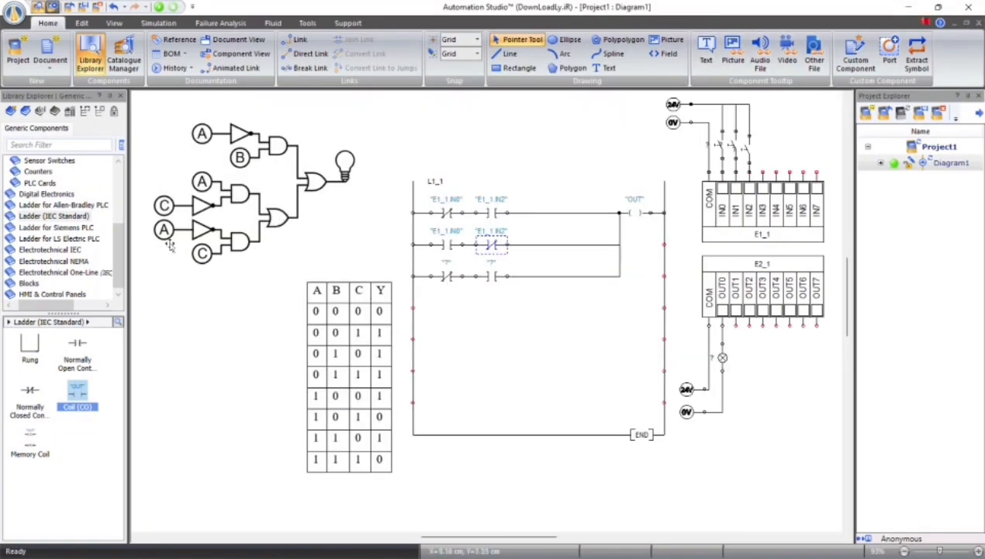
Assign IN0 to the normally closed contact and IN1 to the normally open contact on line three
{"action": "left_click", "coordinate": [448, 276]}
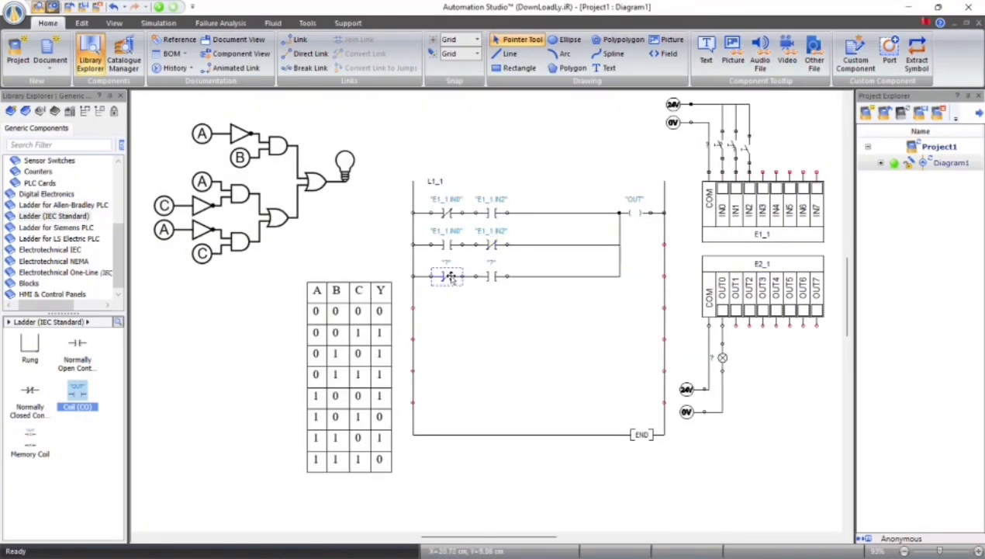
{"action": "double_click", "coordinate": [448, 277]}
{"action": "double_click", "coordinate": [556, 230]}
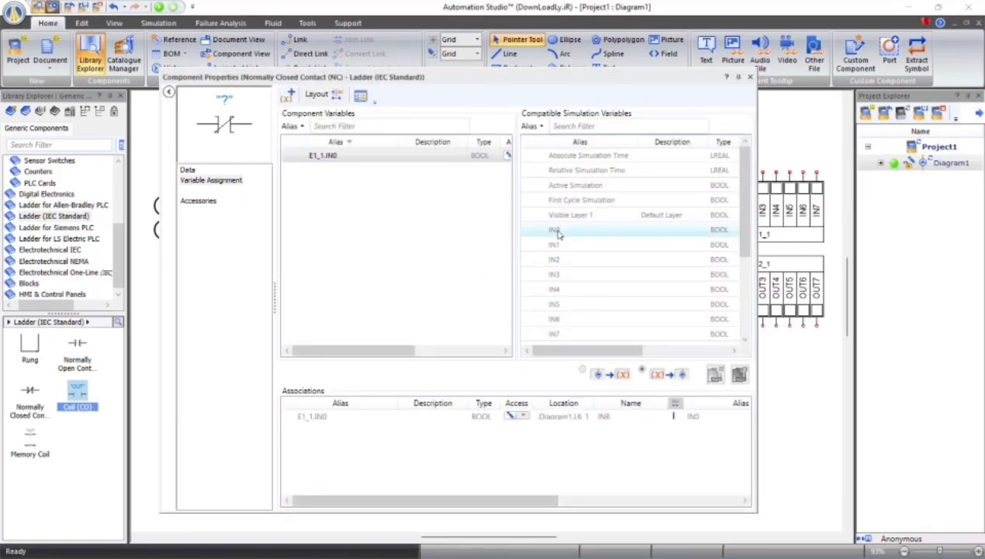
{"action": "left_click", "coordinate": [750, 77]}
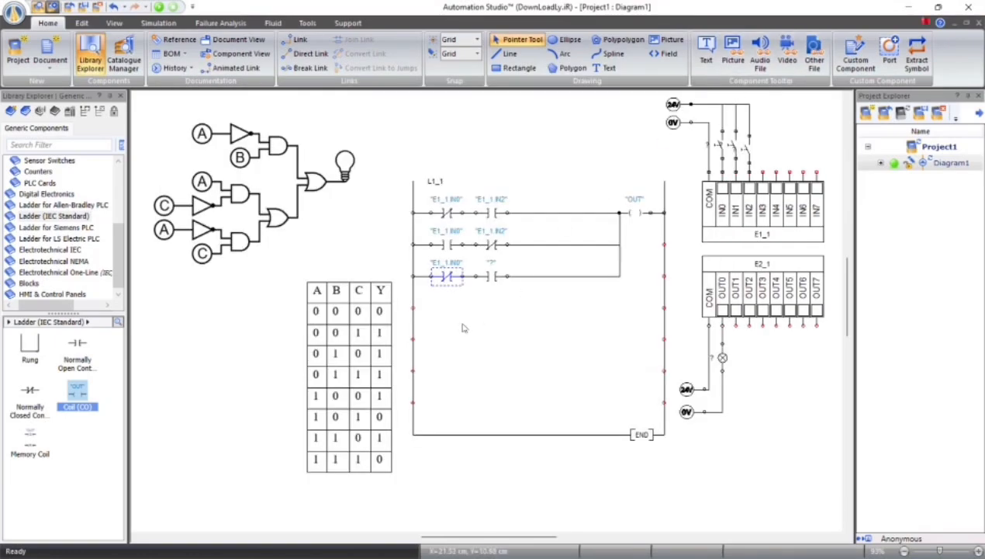
{"action": "double_click", "coordinate": [495, 276]}
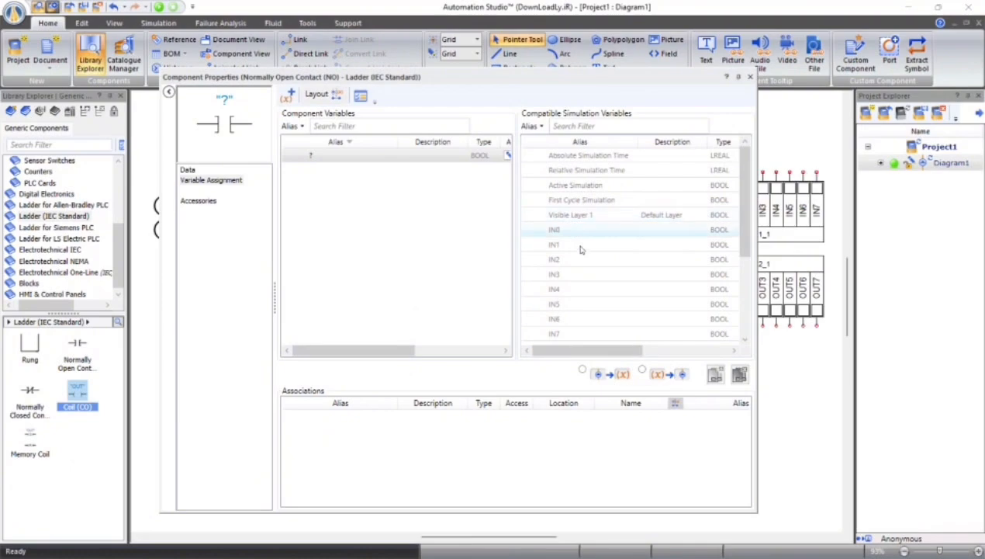
{"action": "double_click", "coordinate": [563, 247]}
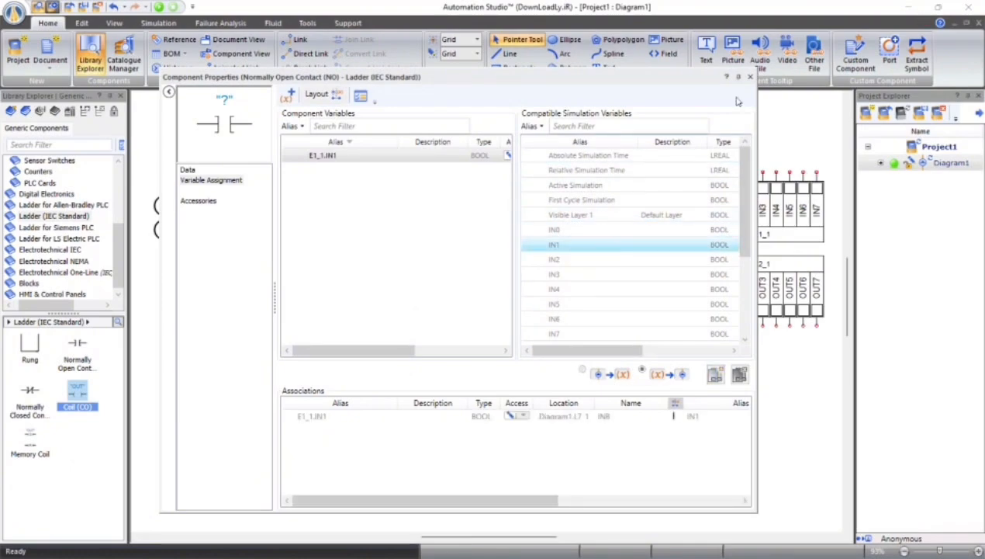
{"action": "left_click", "coordinate": [749, 77]}
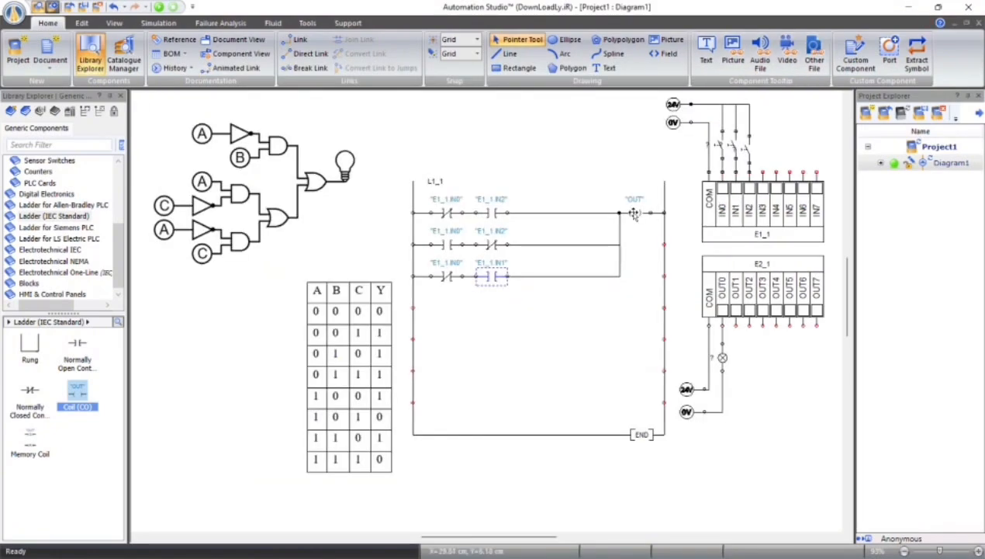
Assign the PLC output OUT0 to the coil at the end of line one
{"action": "double_click", "coordinate": [634, 214]}
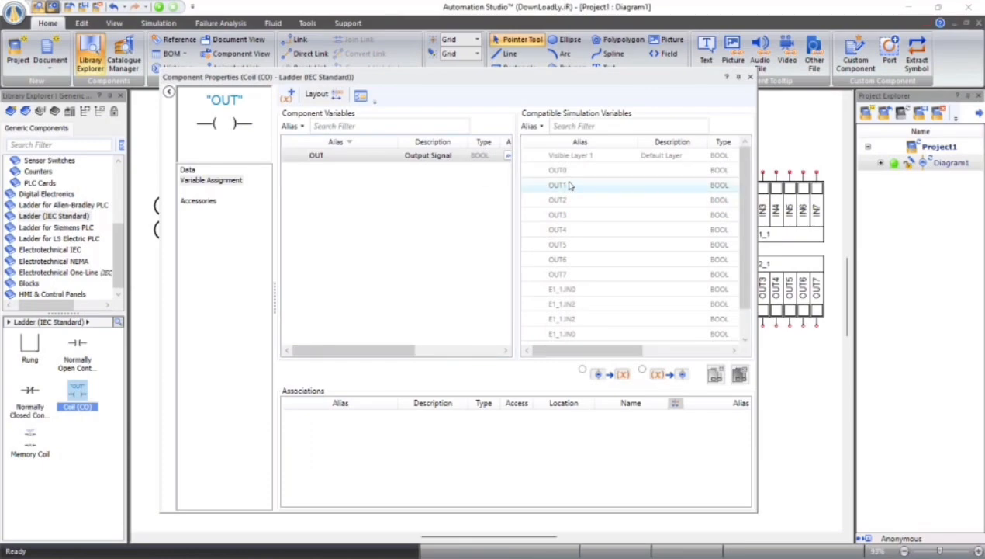
{"action": "double_click", "coordinate": [560, 171]}
{"action": "left_click", "coordinate": [749, 77]}
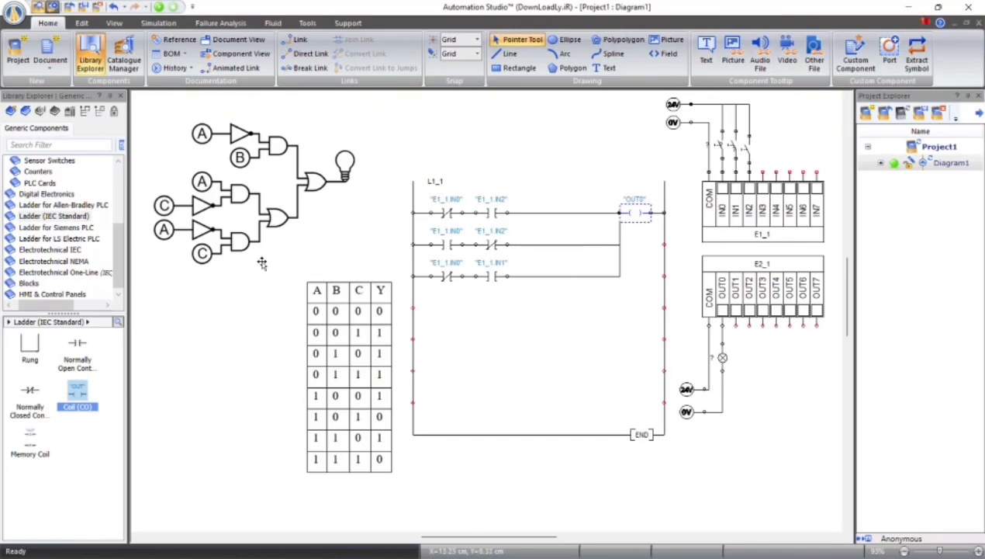
Start the simulation and test the truth-table rows with A off by switching IN1 and IN2 through 001, 010 and 011
{"action": "left_click", "coordinate": [159, 7]}
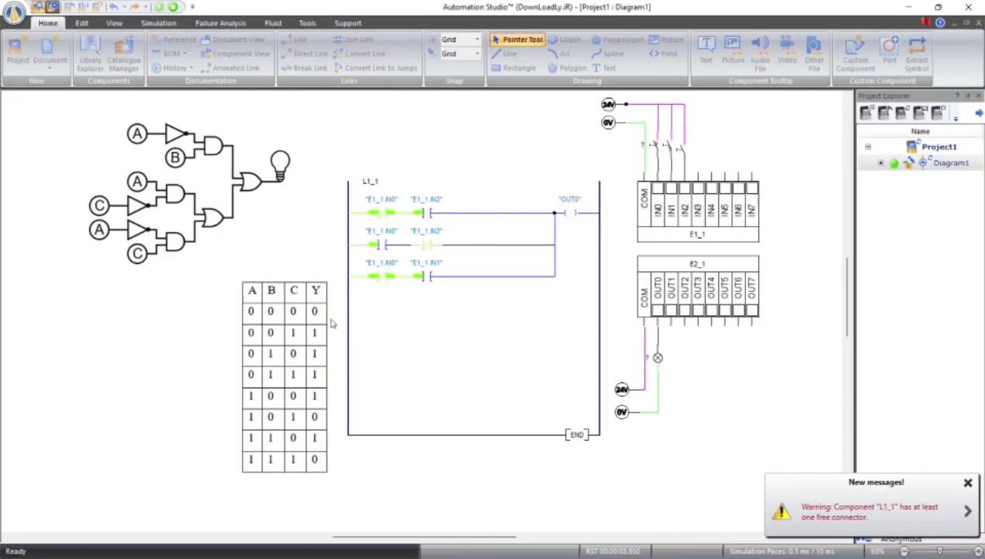
{"action": "left_click", "coordinate": [680, 147]}
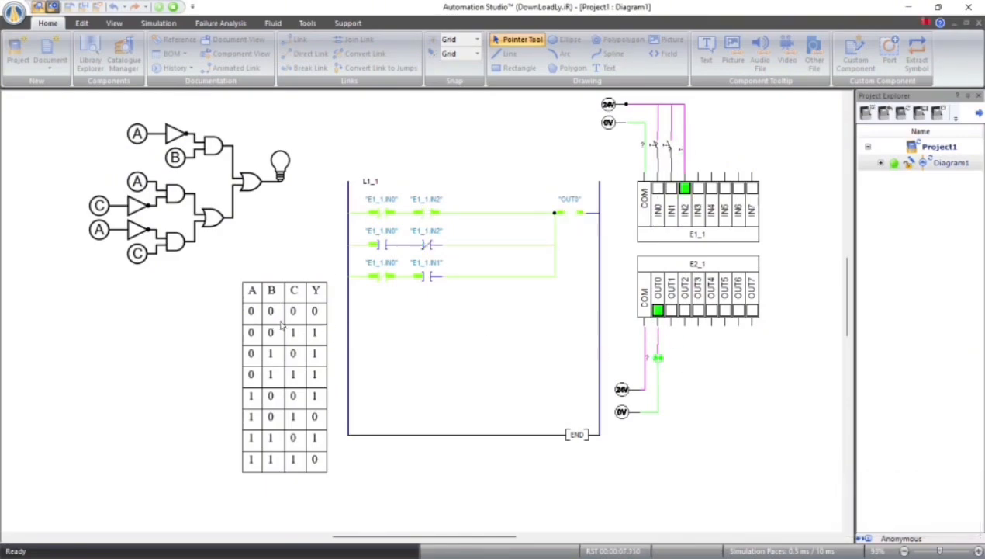
{"action": "left_click", "coordinate": [667, 147]}
{"action": "left_click", "coordinate": [682, 151]}
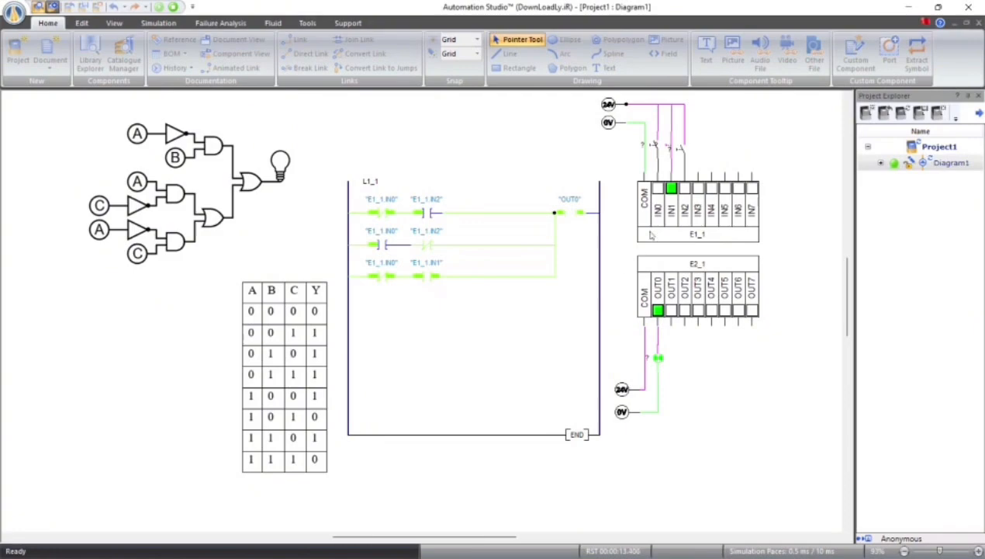
{"action": "left_click", "coordinate": [680, 147]}
Switch on IN0 and test the truth-table rows with A on, setting the input switches to 100, 101, 110 and 111
{"action": "left_click", "coordinate": [662, 145]}
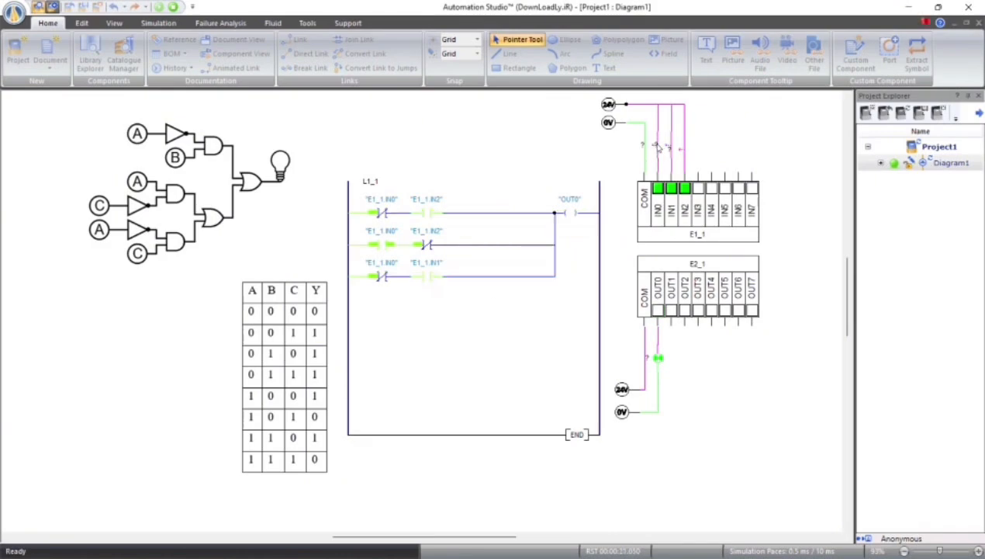
{"action": "left_click", "coordinate": [669, 148]}
{"action": "left_click", "coordinate": [681, 151]}
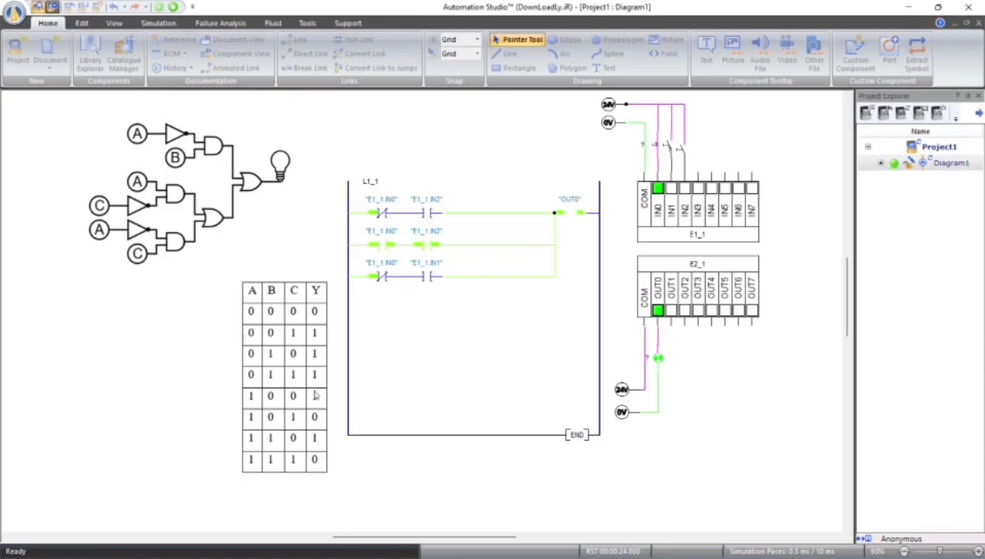
{"action": "left_click", "coordinate": [681, 149]}
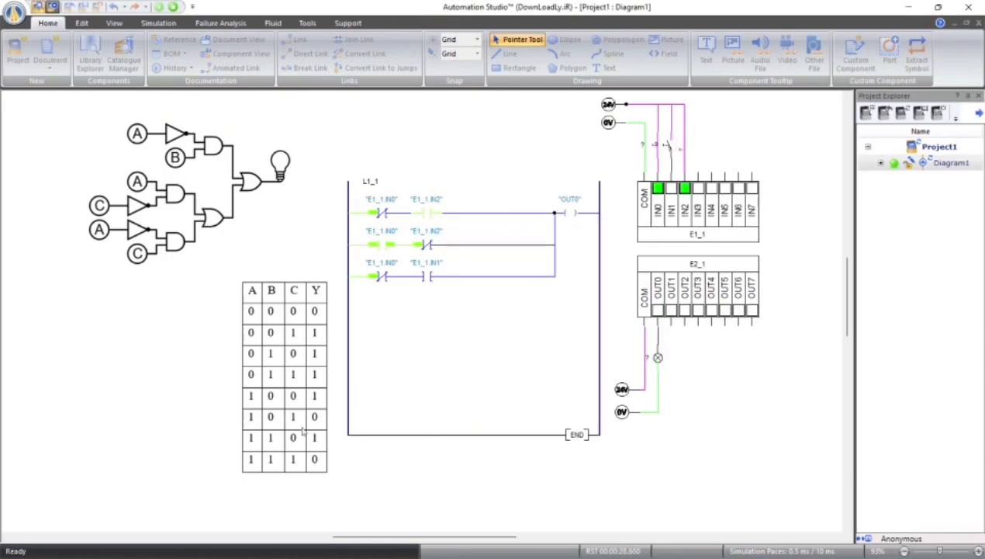
{"action": "left_click", "coordinate": [665, 147]}
{"action": "left_click", "coordinate": [680, 149]}
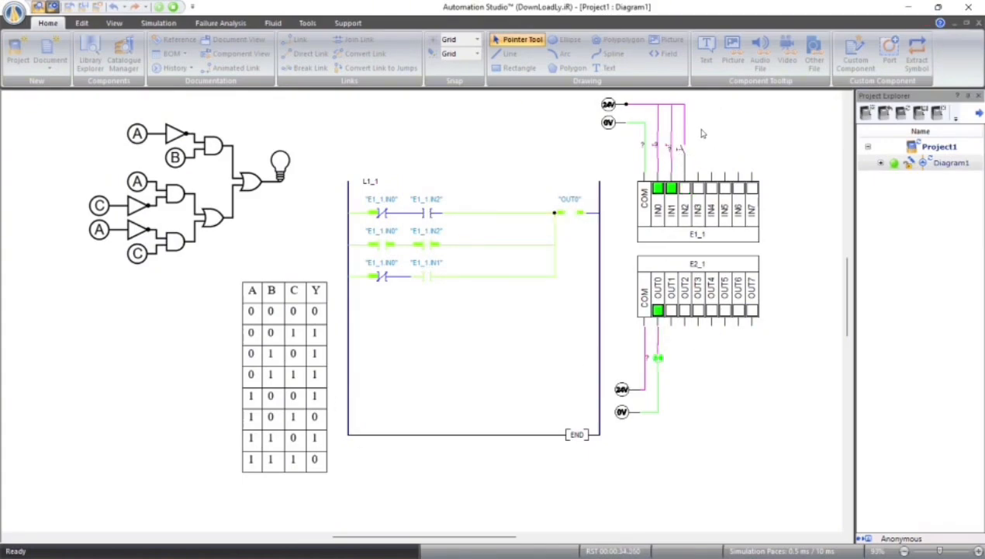
{"action": "left_click", "coordinate": [681, 151]}
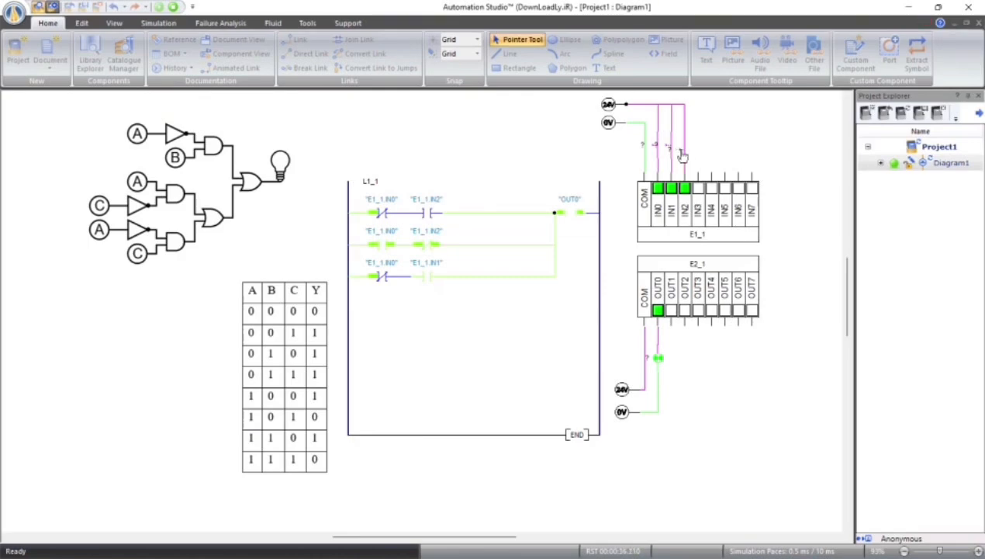